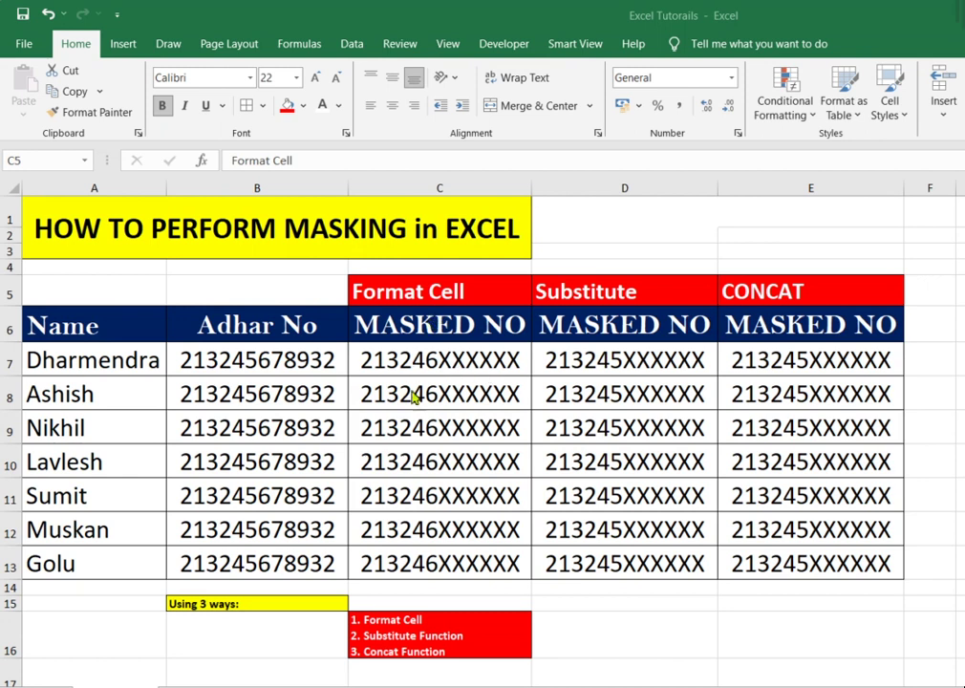
Step: Clear the masked values from C7:C13
key(shift+Right)
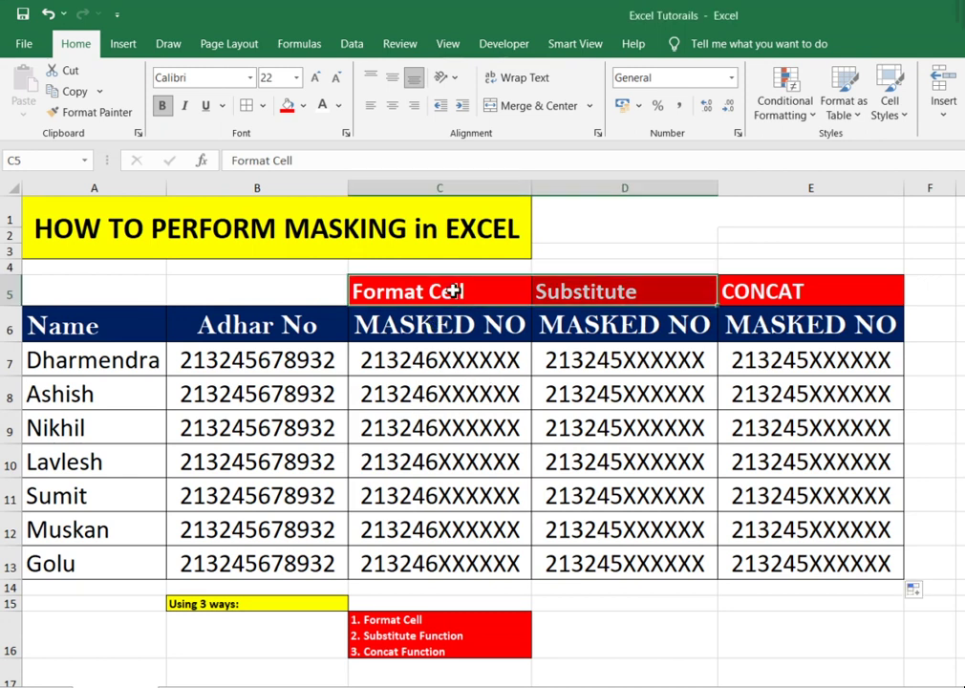
click(439, 363)
drag(439, 363, 442, 578)
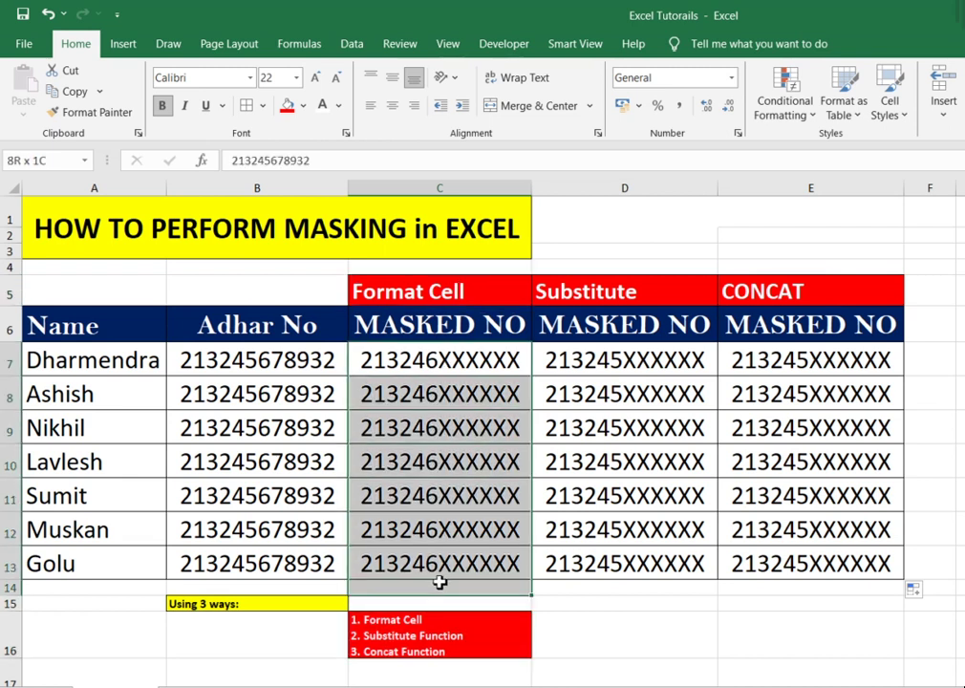
key(Delete)
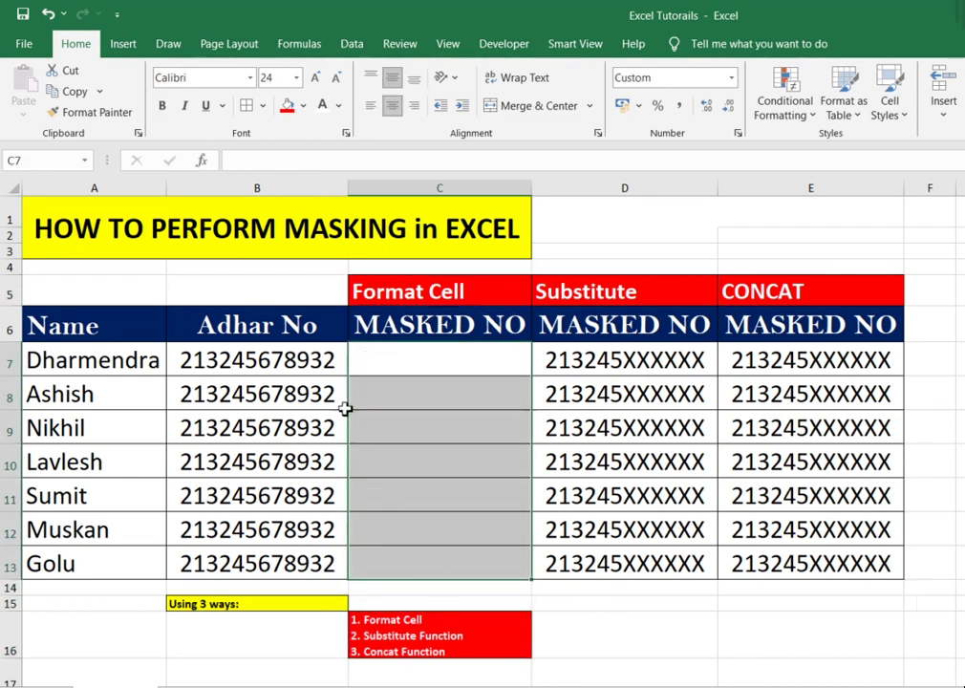
Step: Copy the Adhar numbers from B7:B13 into C7:C13
click(292, 367)
drag(292, 368, 302, 561)
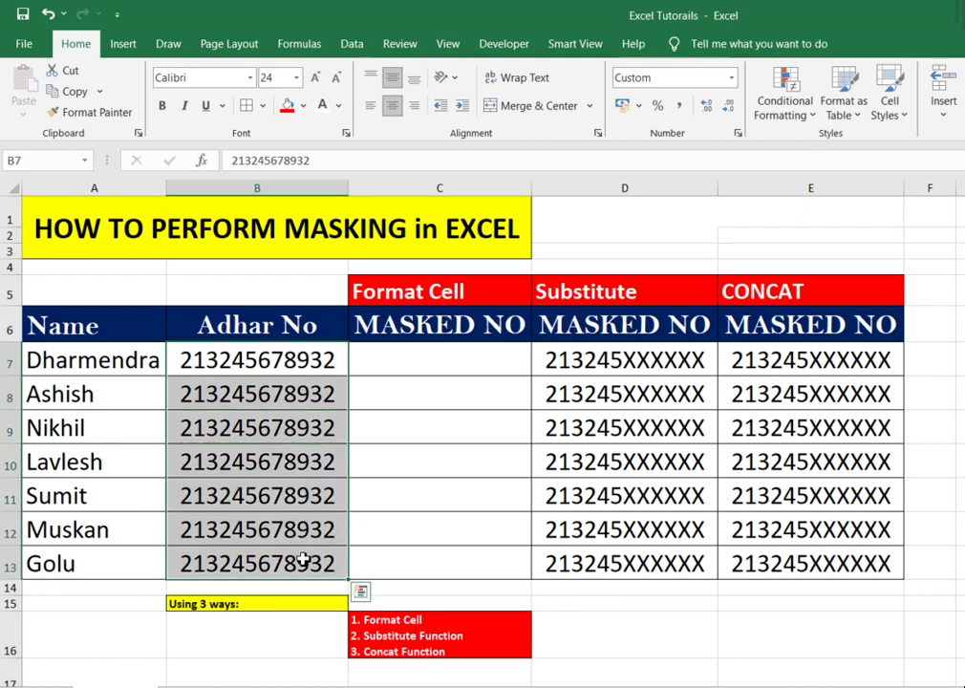
click(292, 360)
drag(291, 361, 288, 552)
key(ctrl+c)
click(442, 354)
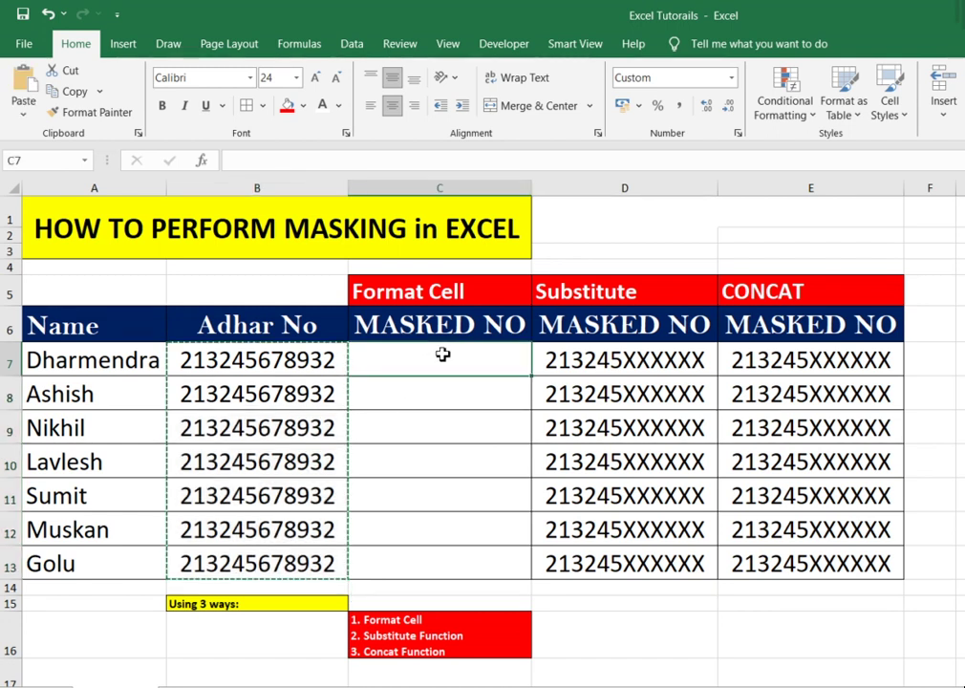
key(ctrl+v)
drag(442, 359, 446, 563)
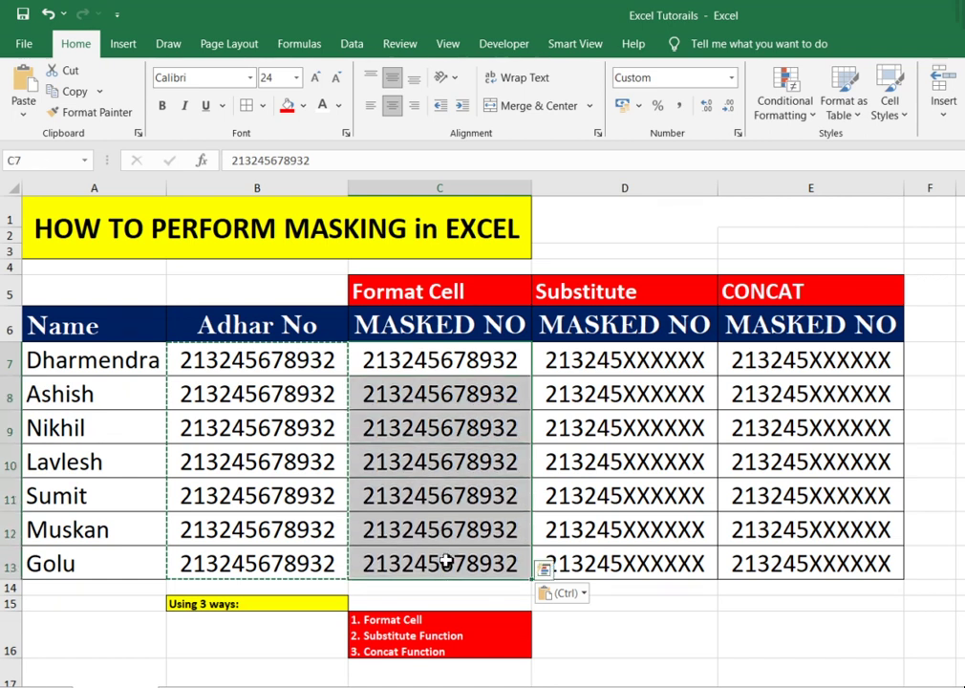
Step: Apply the custom number format 0,,XXXXXX to C7:C13, masking numbers as 213246XXXXXX
key(ctrl+1)
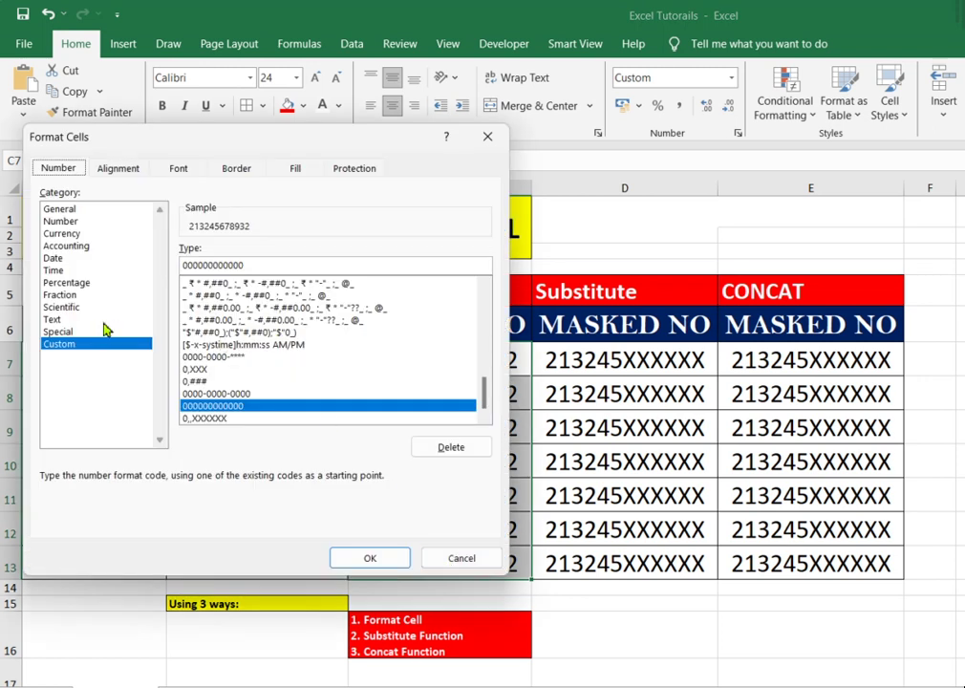
click(61, 208)
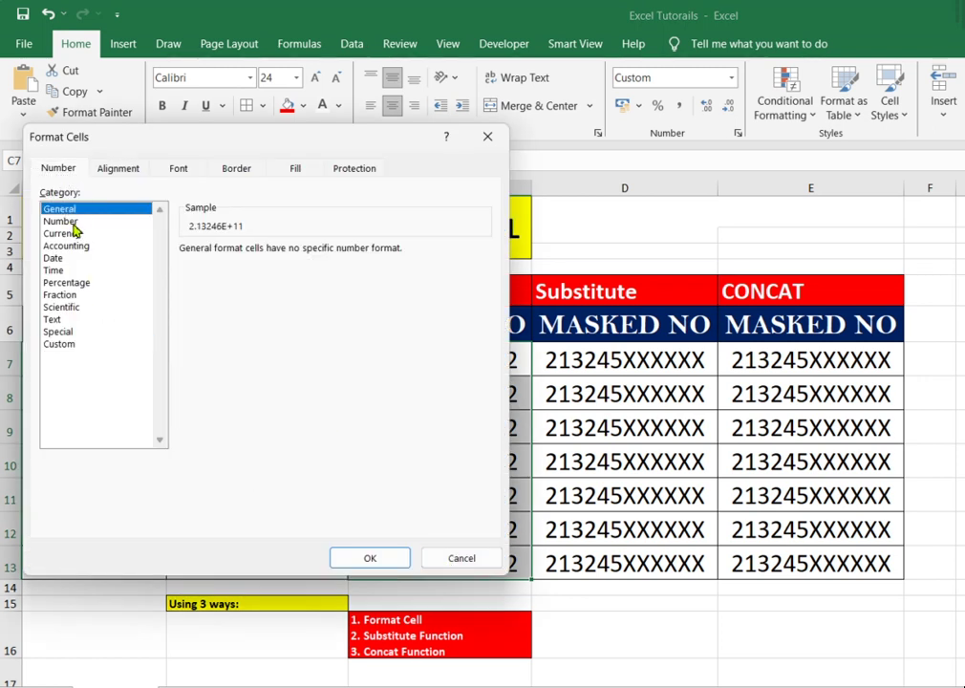
click(59, 344)
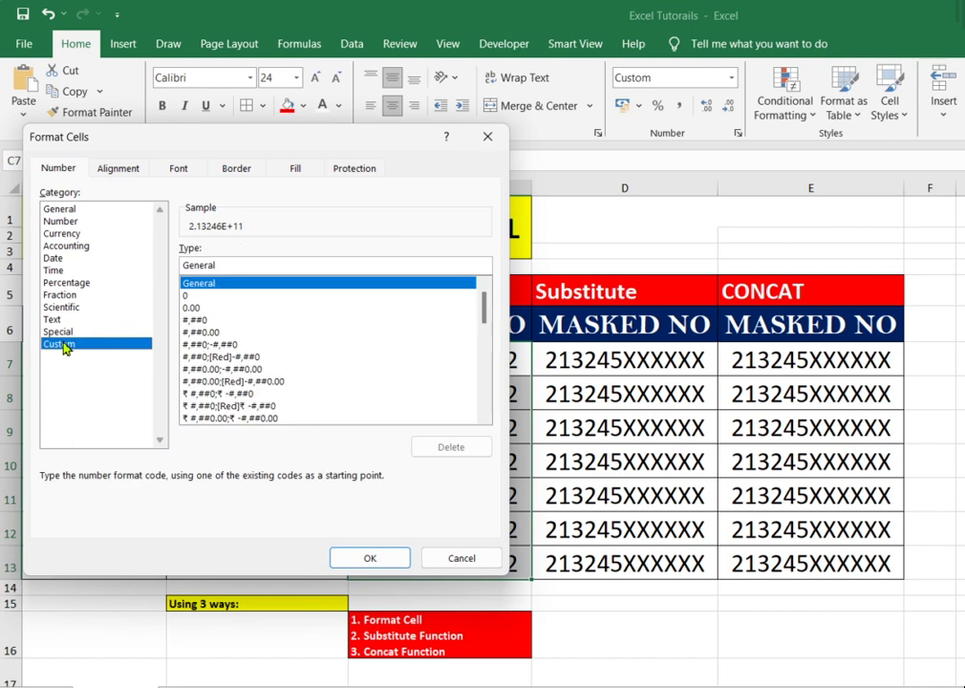
click(236, 267)
key(BackSpace)
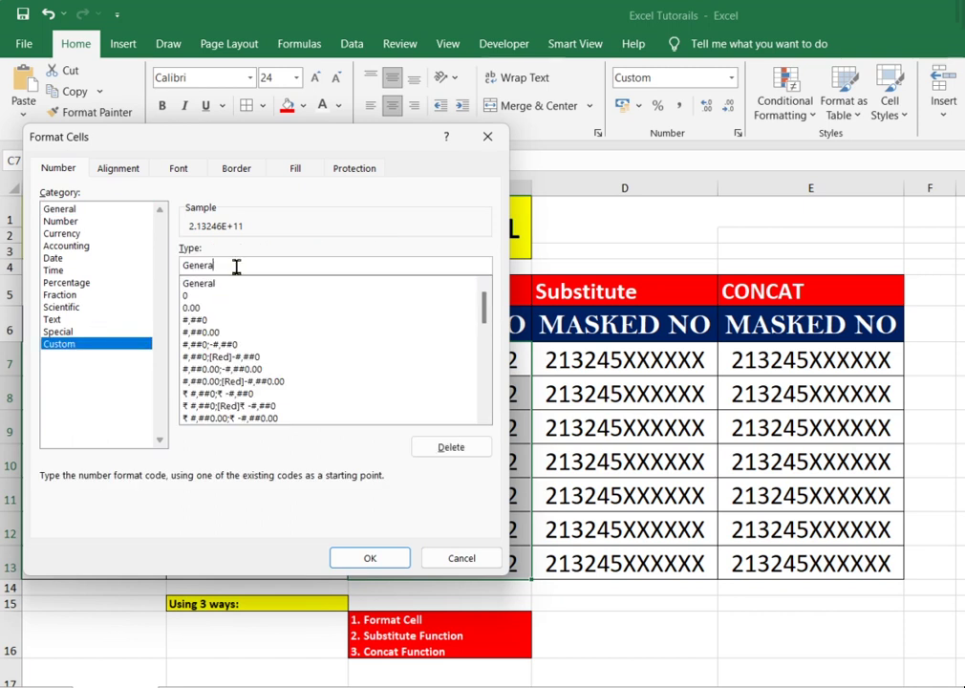
key(BackSpace)
key(BackSpace)
key(BackSpace)
key(BackSpace)
text(0)
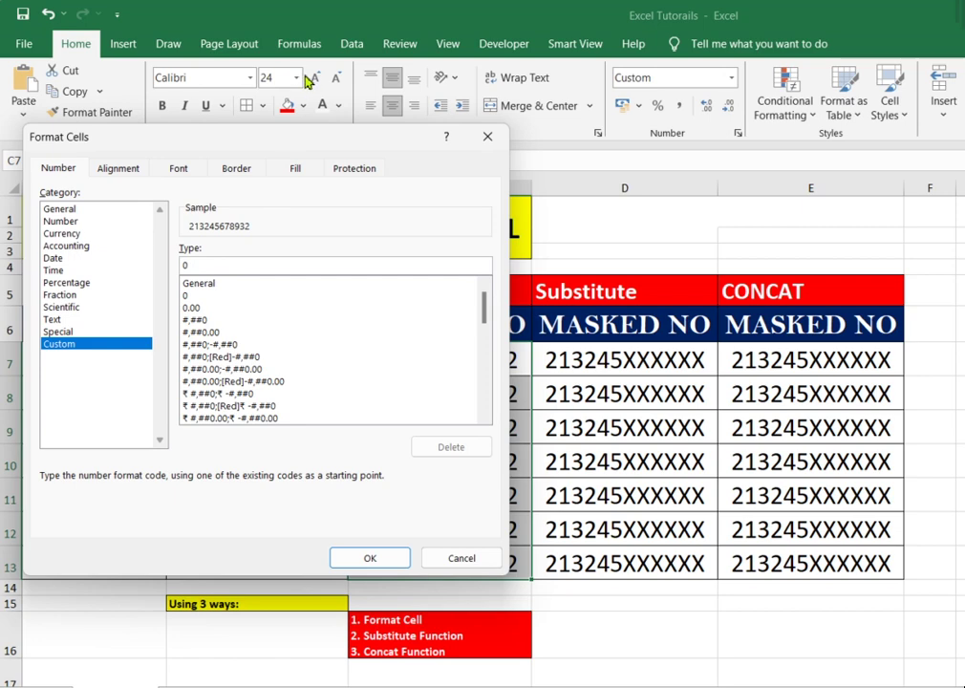
mouse_move(299, 143)
mouse_down()
mouse_move(719, 222)
mouse_move(821, 172)
mouse_up()
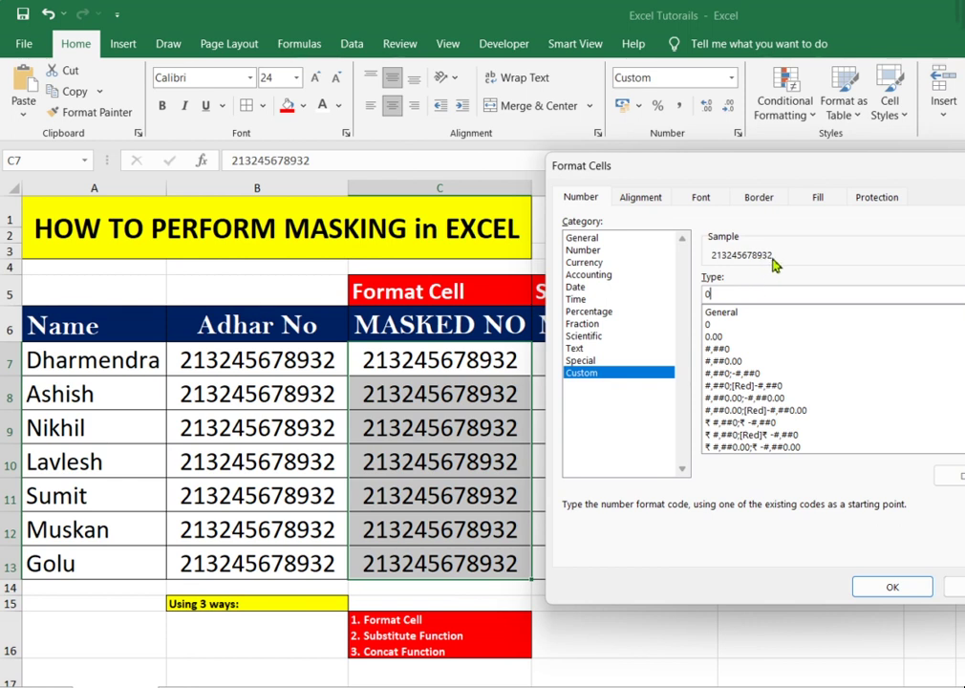
text(,)
text(X)
drag(810, 160, 659, 181)
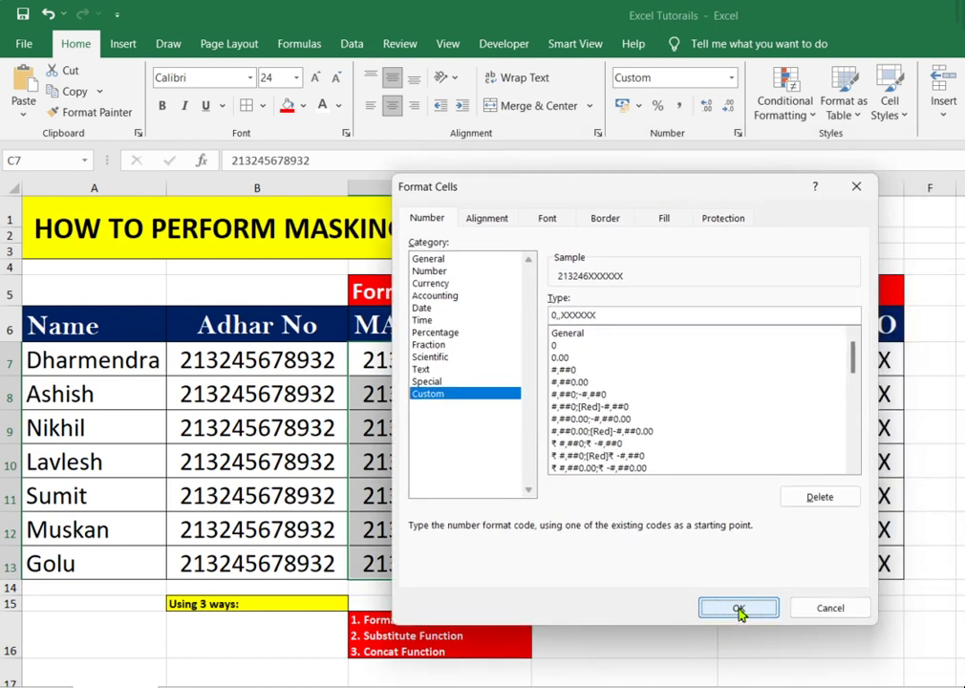
click(739, 609)
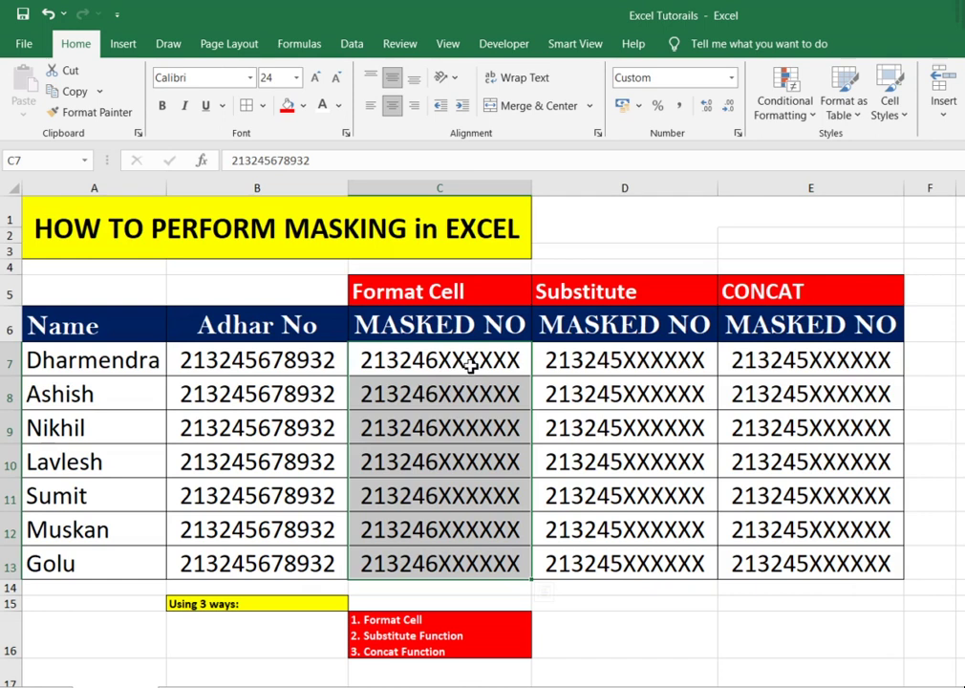
Step: Clear the existing Substitute results from D7:D13
drag(466, 352, 485, 556)
click(612, 366)
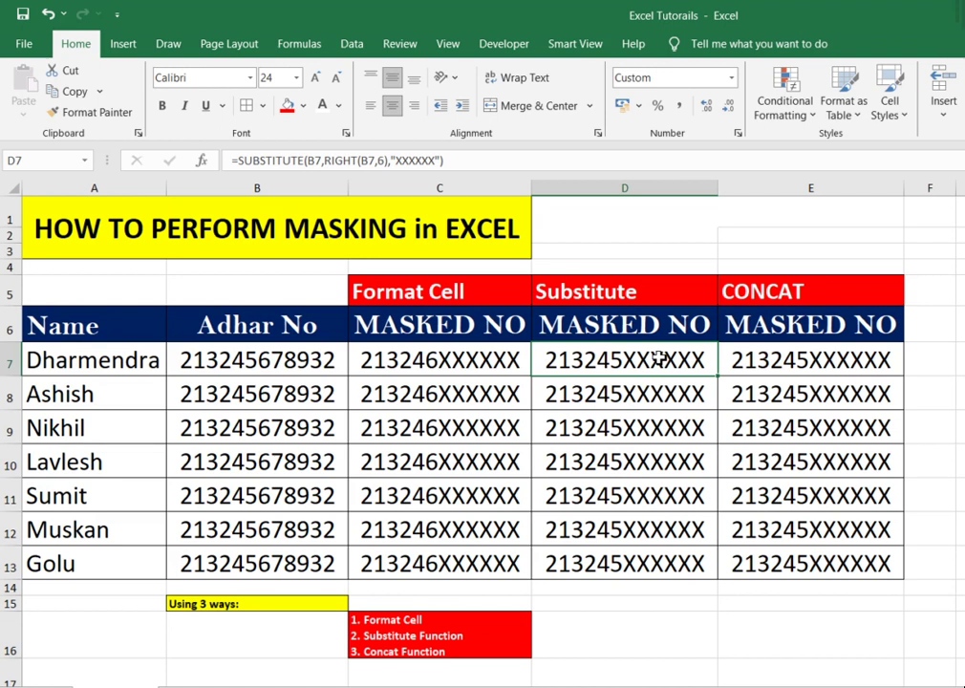
drag(660, 359, 669, 562)
key(Delete)
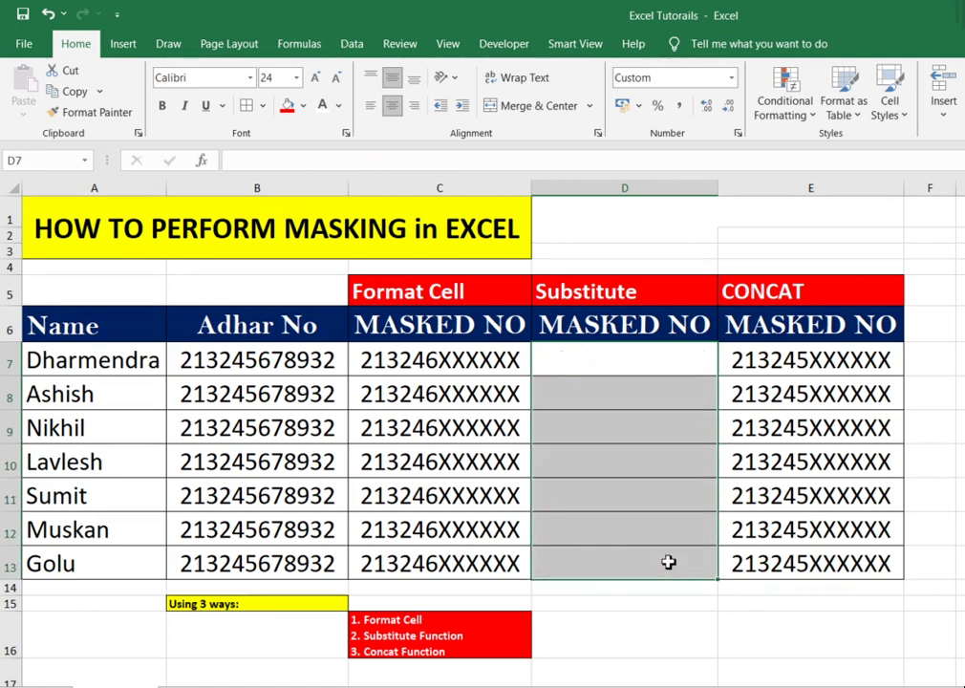
Step: Begin a new formula in D7 with =SUBS
click(647, 363)
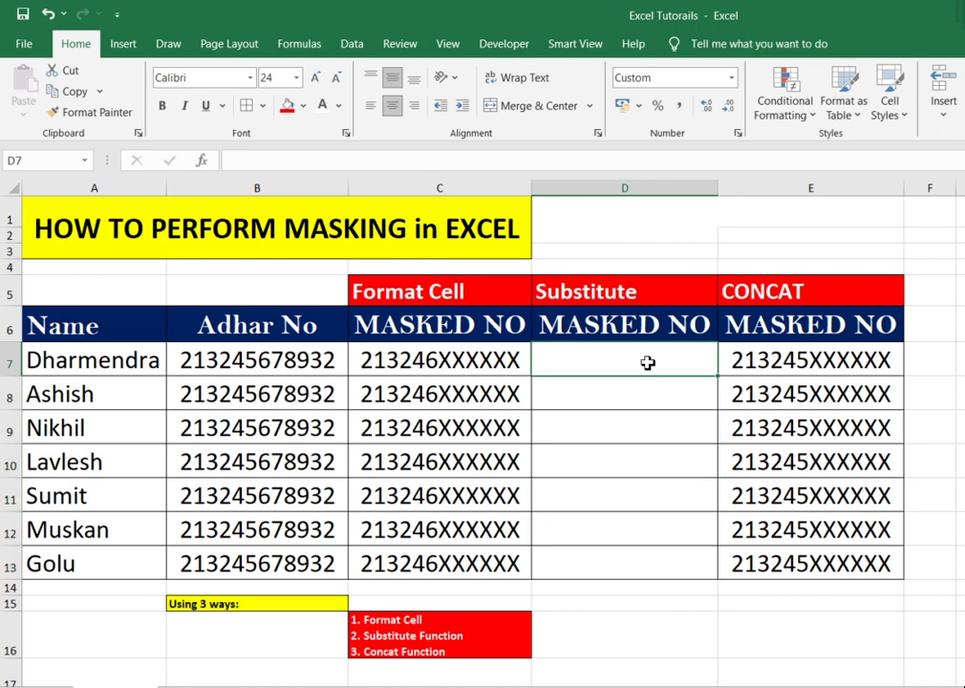
click(495, 357)
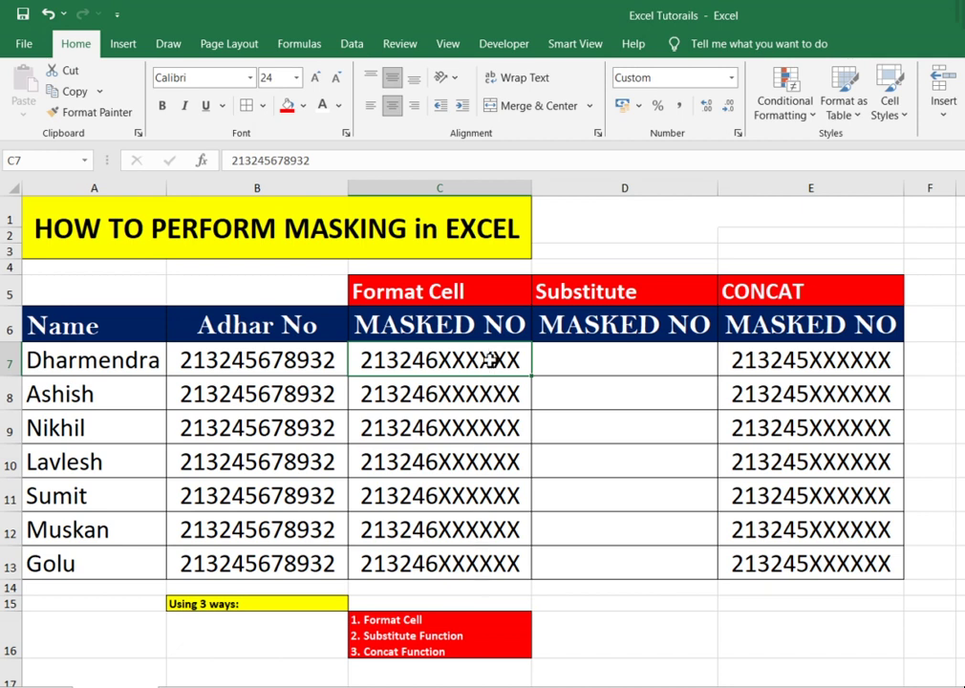
click(599, 362)
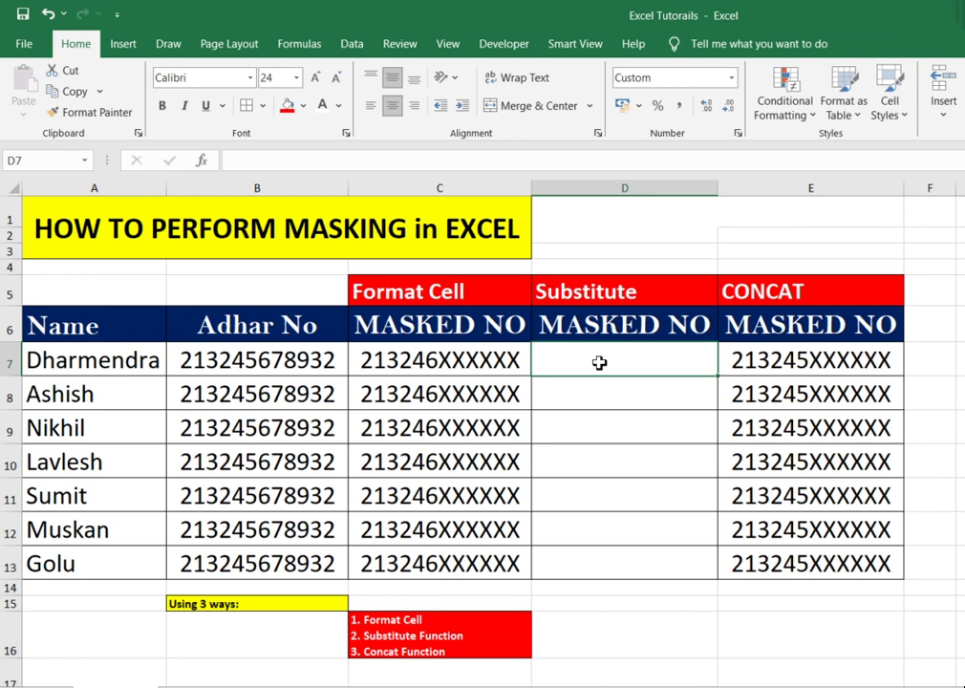
text(=SUBS)
Step: Enter =SUBSTITUTE(B7,LEFT(B7,6),"XXXXXX") in D7
double_click(649, 385)
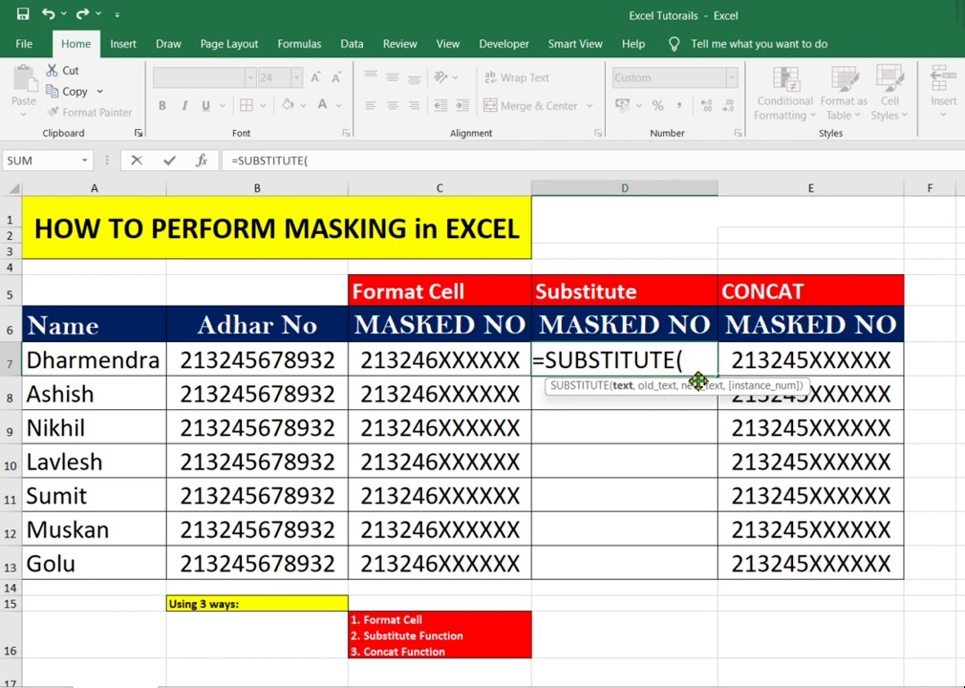
click(265, 359)
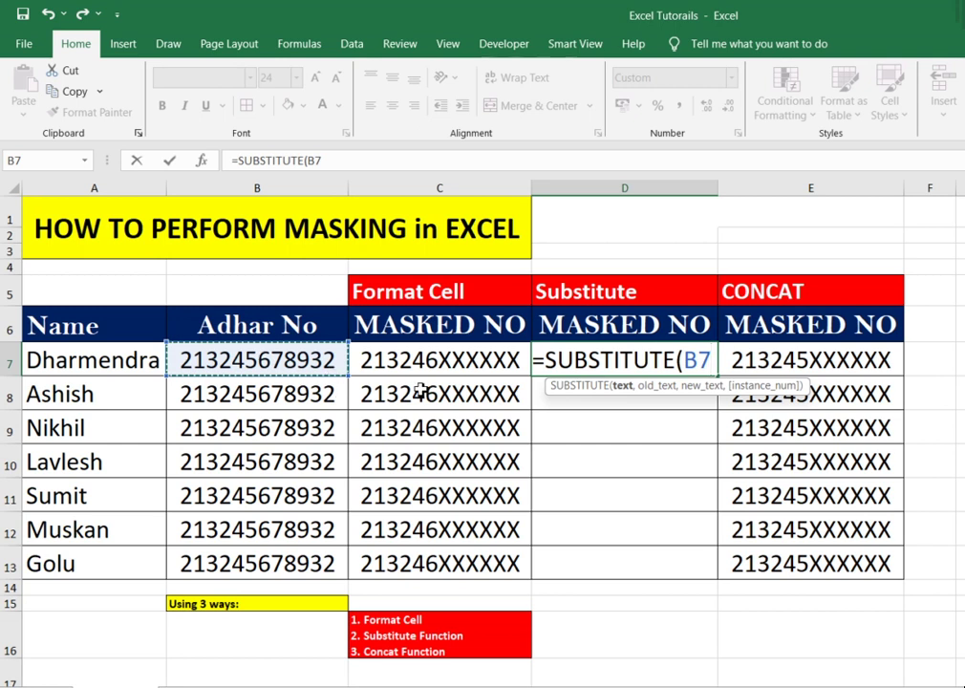
text(,)
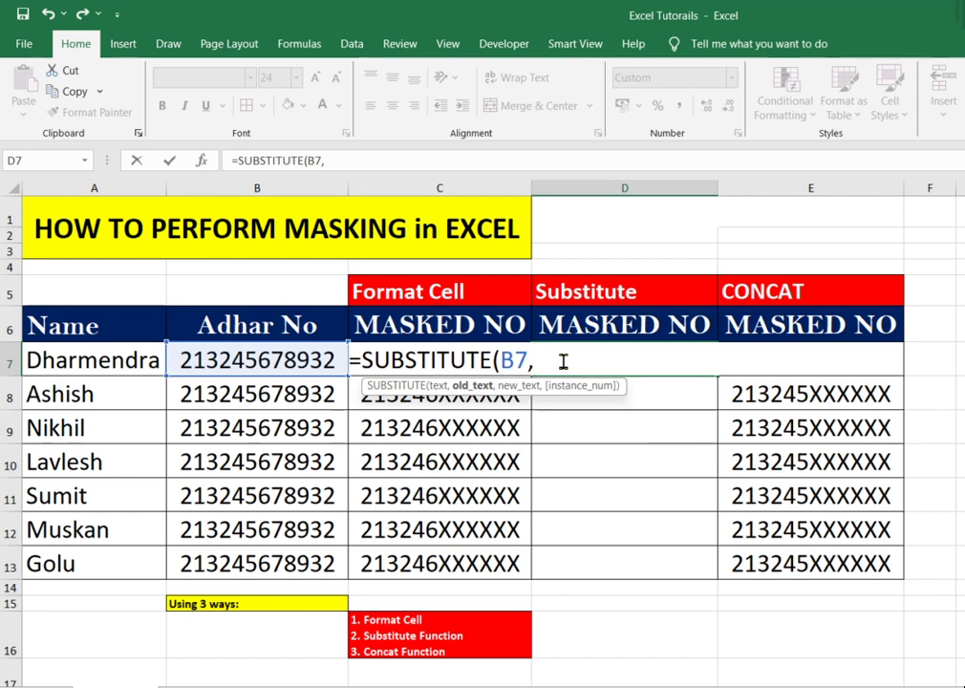
text(Left)
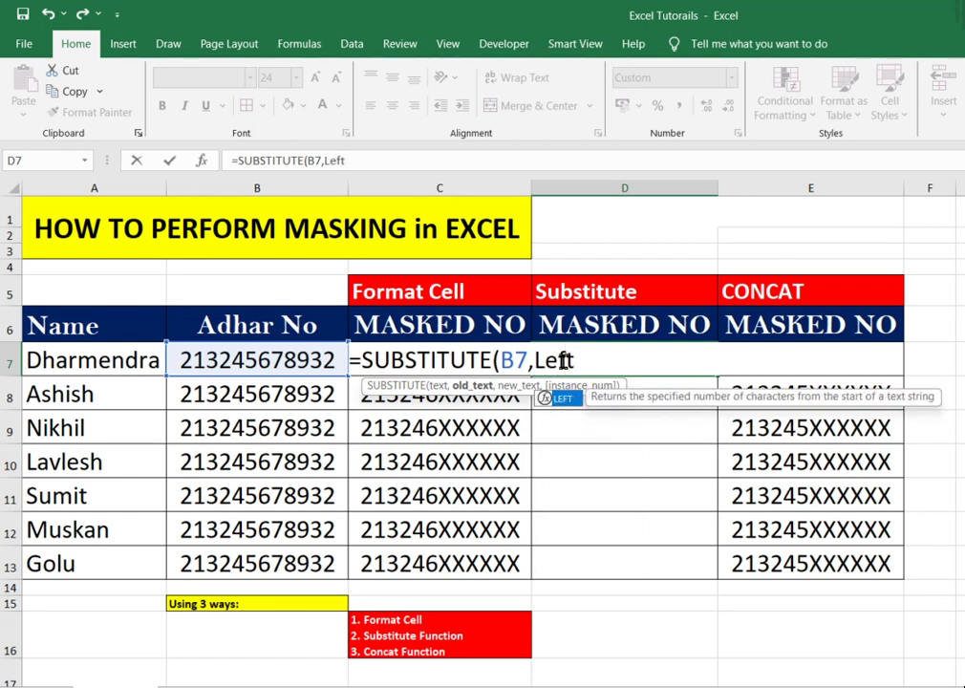
double_click(564, 397)
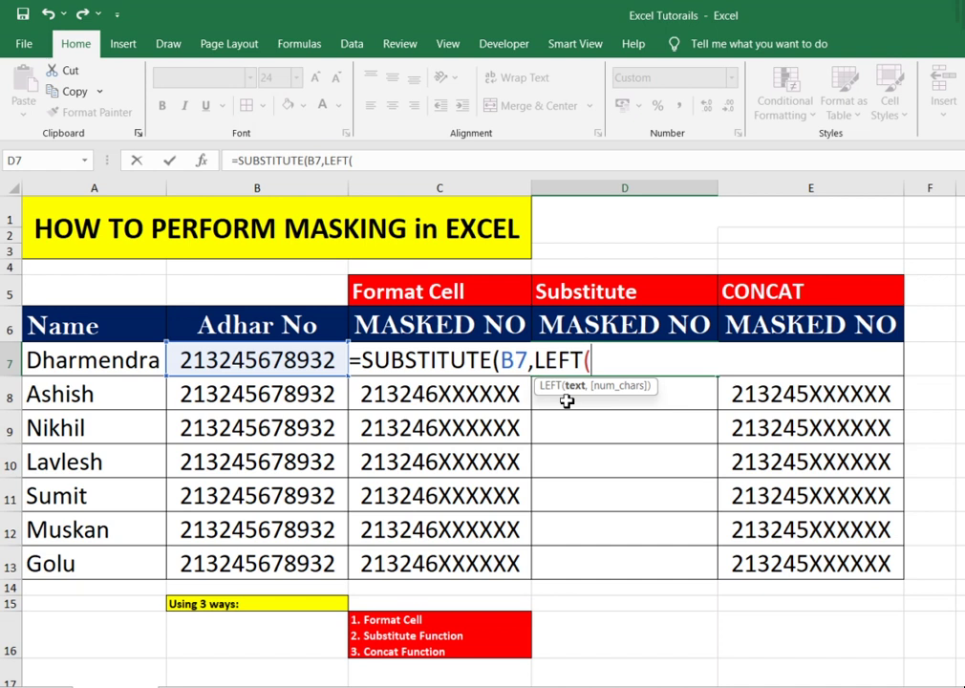
click(278, 360)
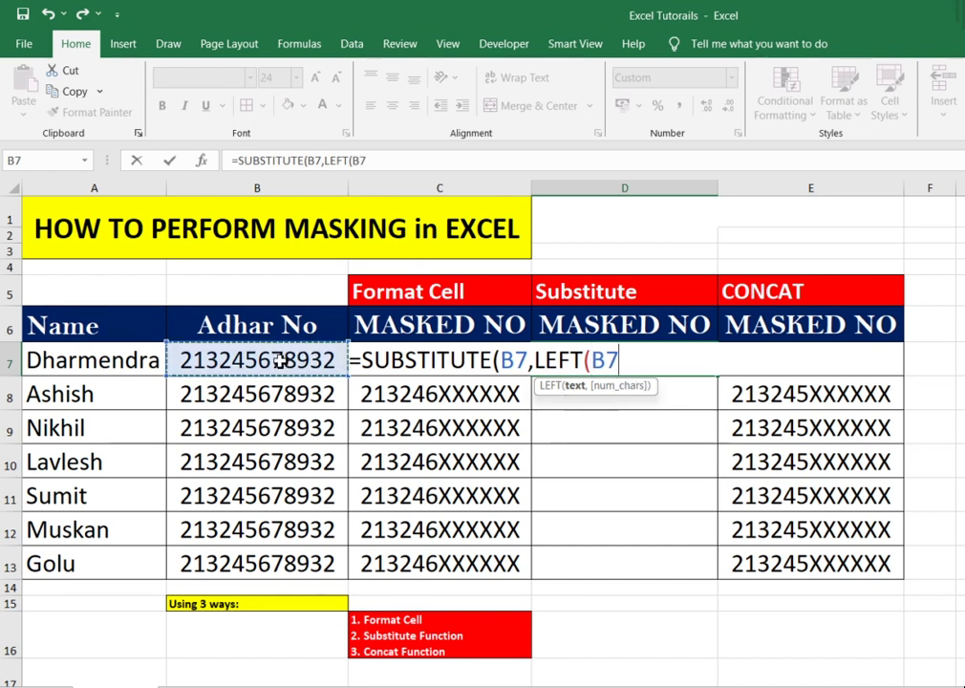
text(,6)
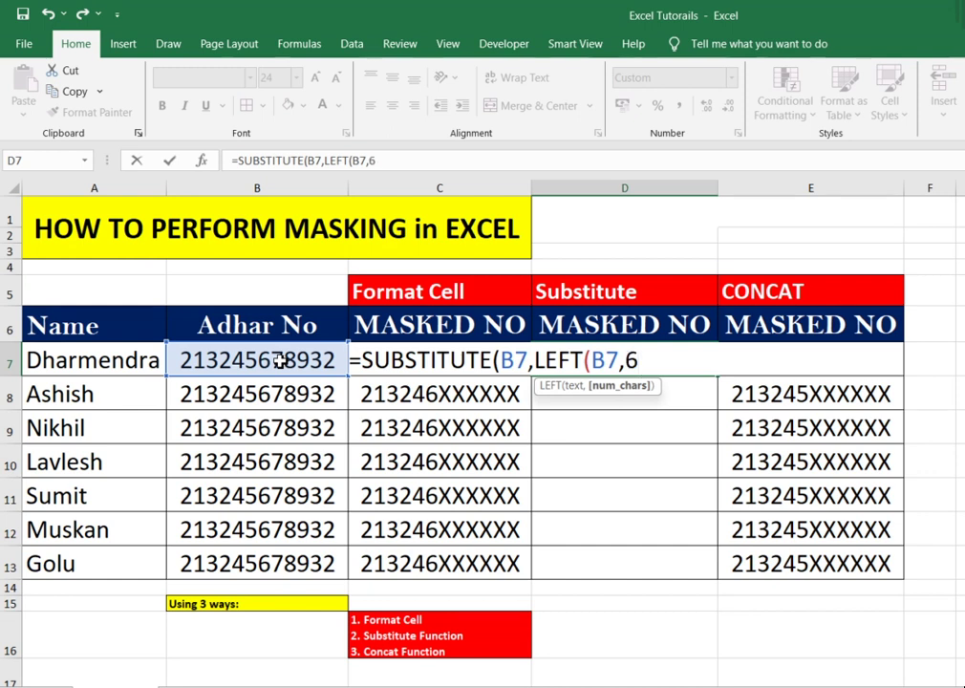
text())
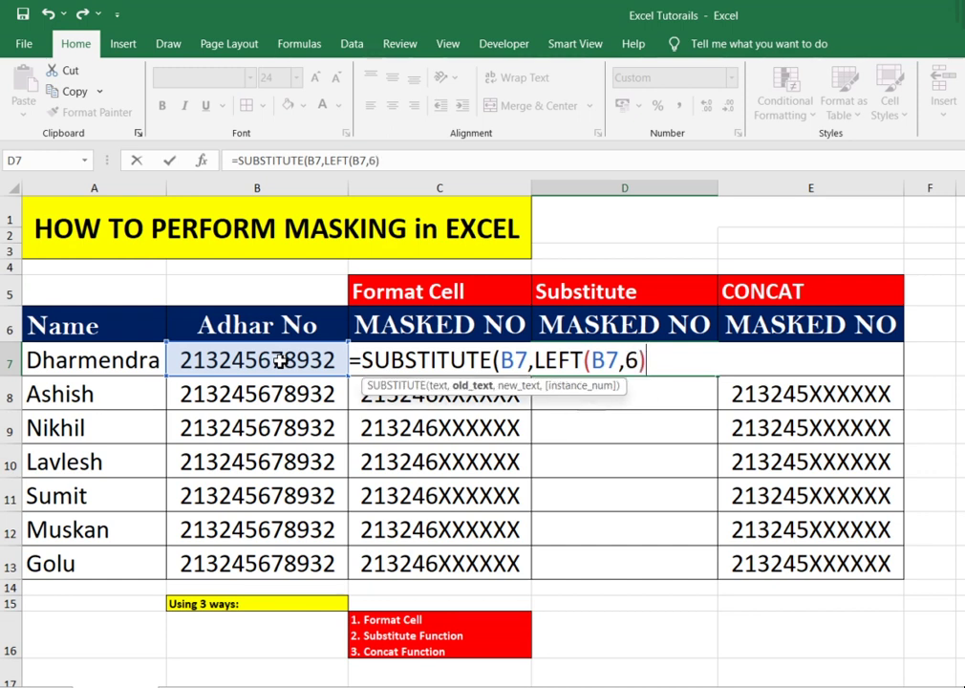
text(,)
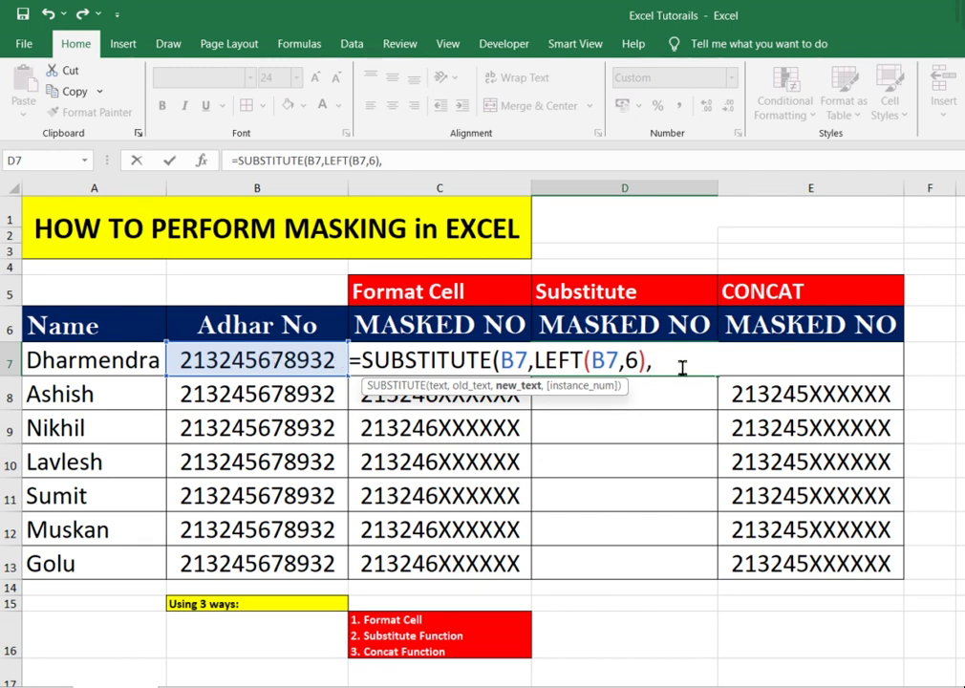
text("XXXXXX)
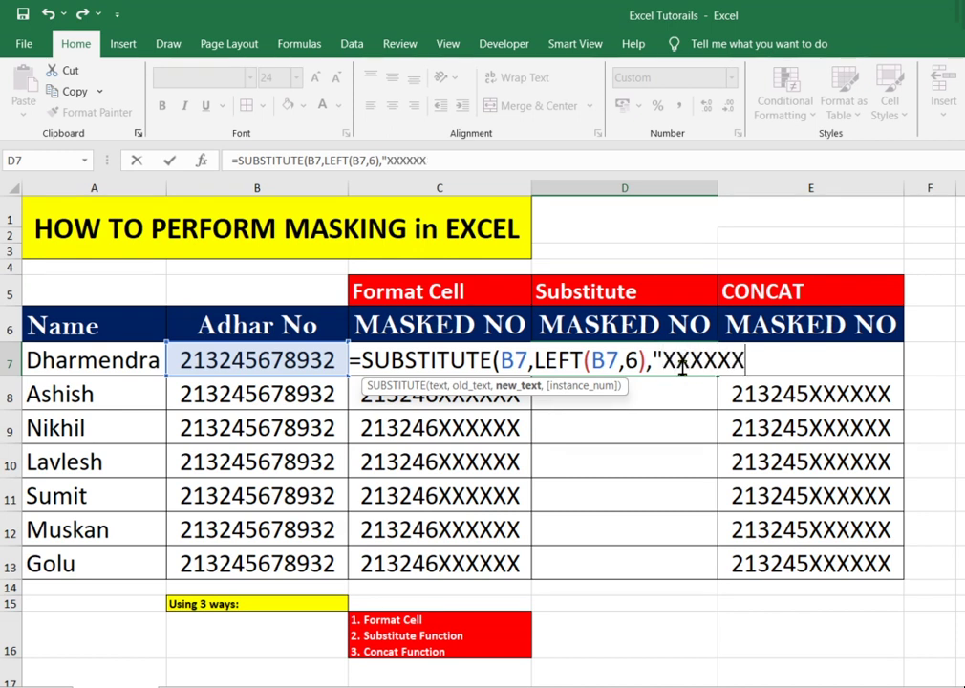
text(")
text())
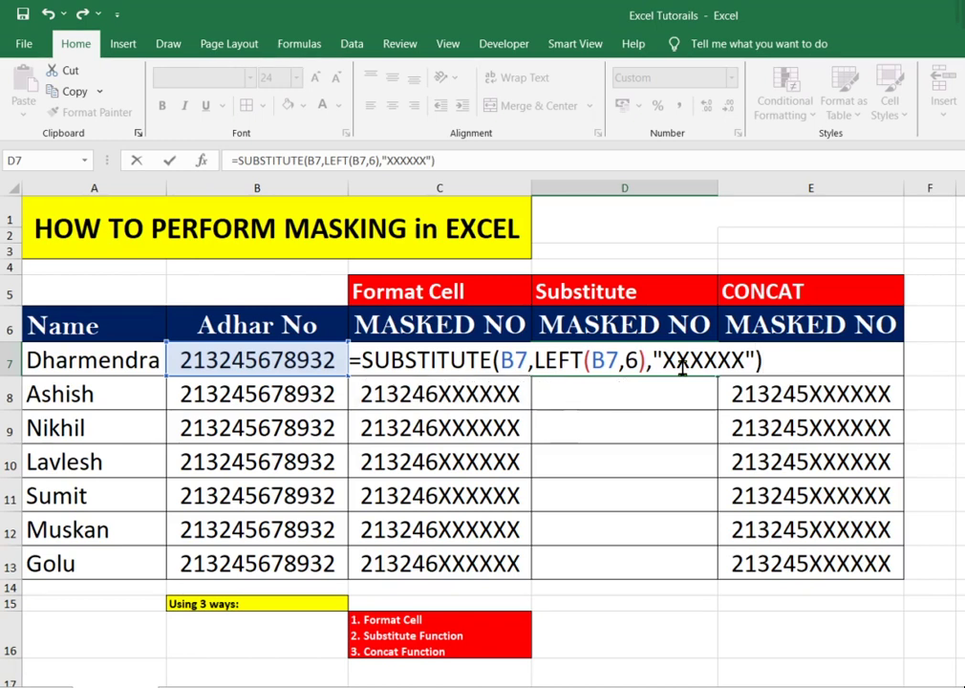
key(Return)
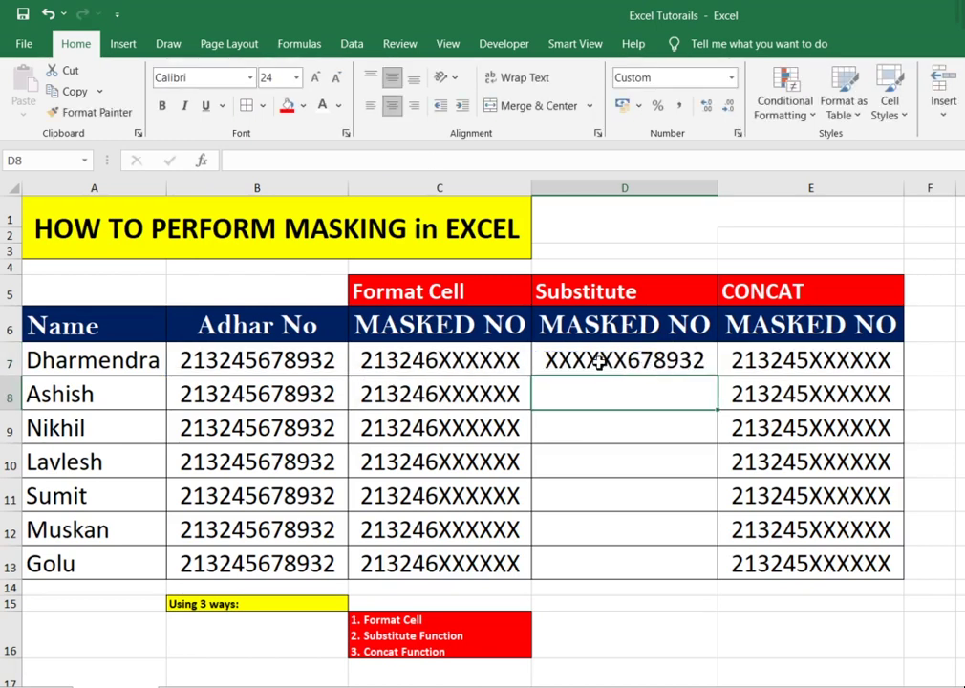
Step: Fill the D7 SUBSTITUTE formula down to D13
click(598, 362)
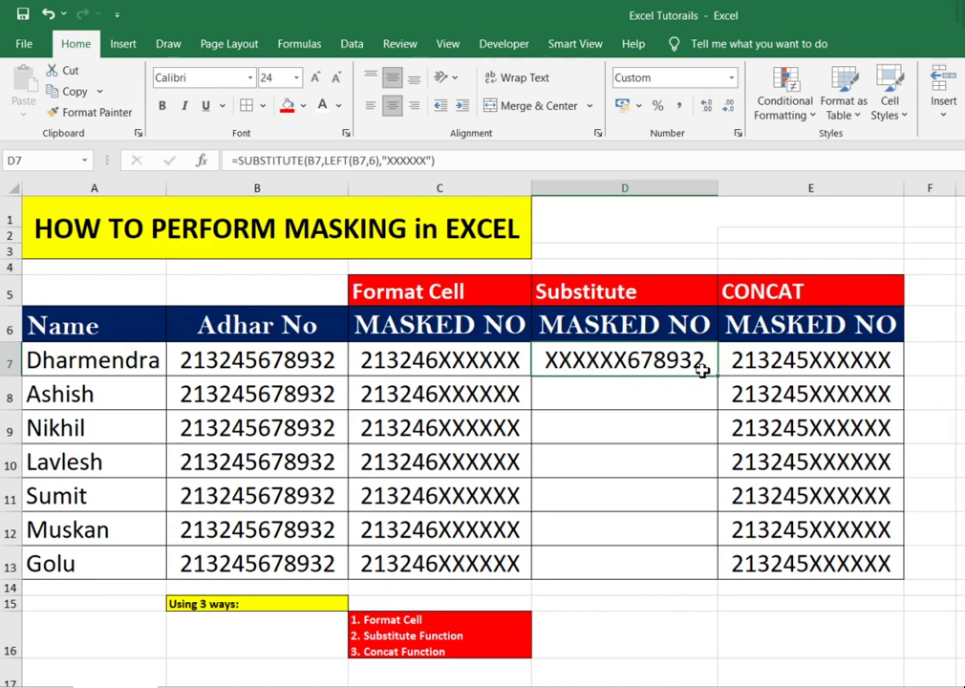
drag(719, 374, 710, 577)
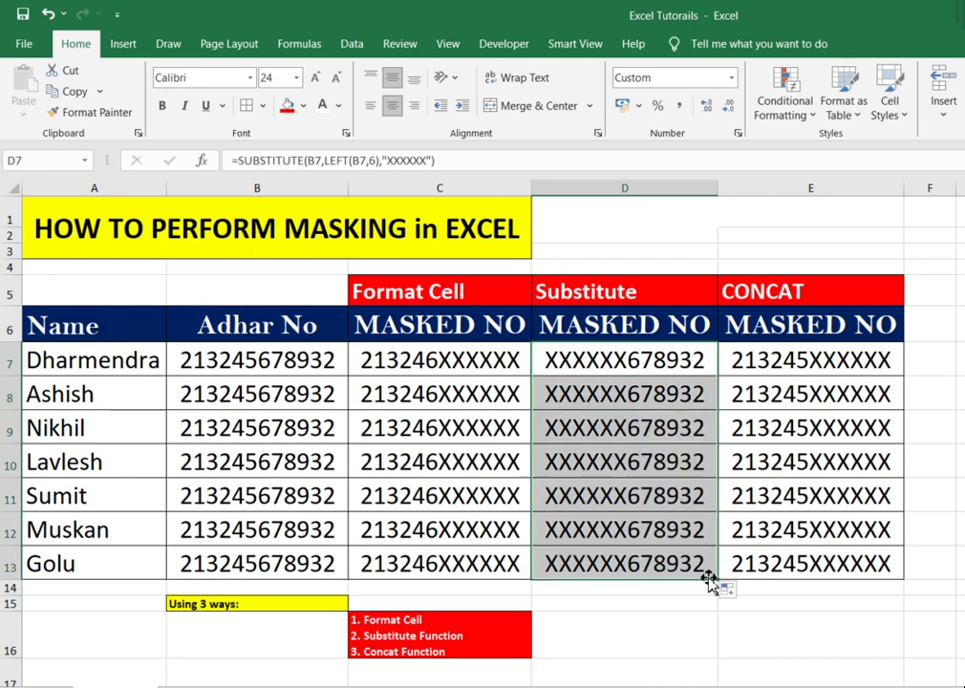
click(619, 356)
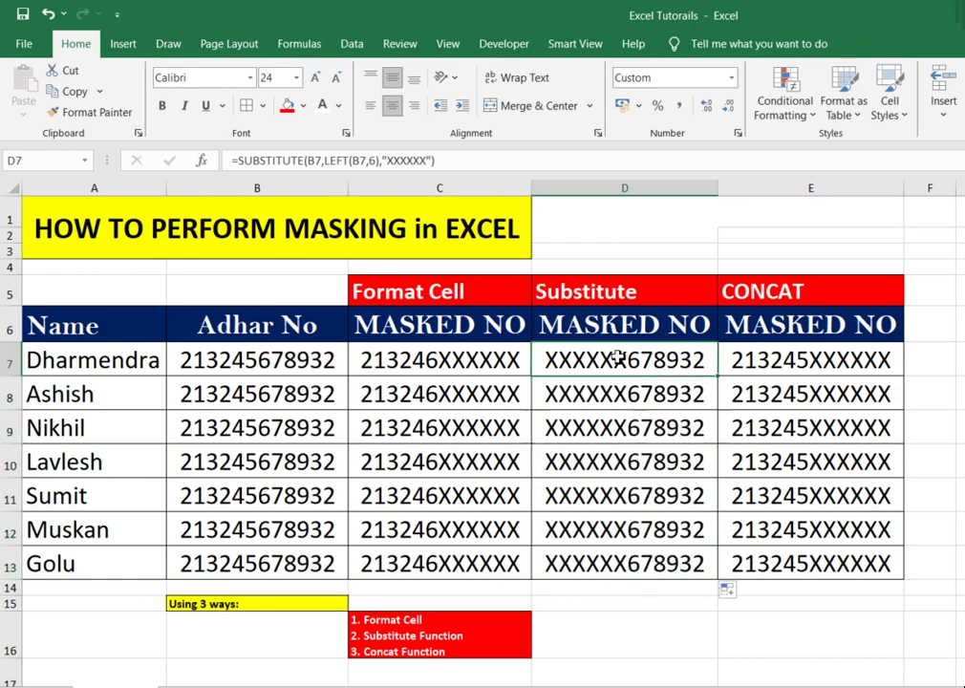
drag(620, 357, 615, 569)
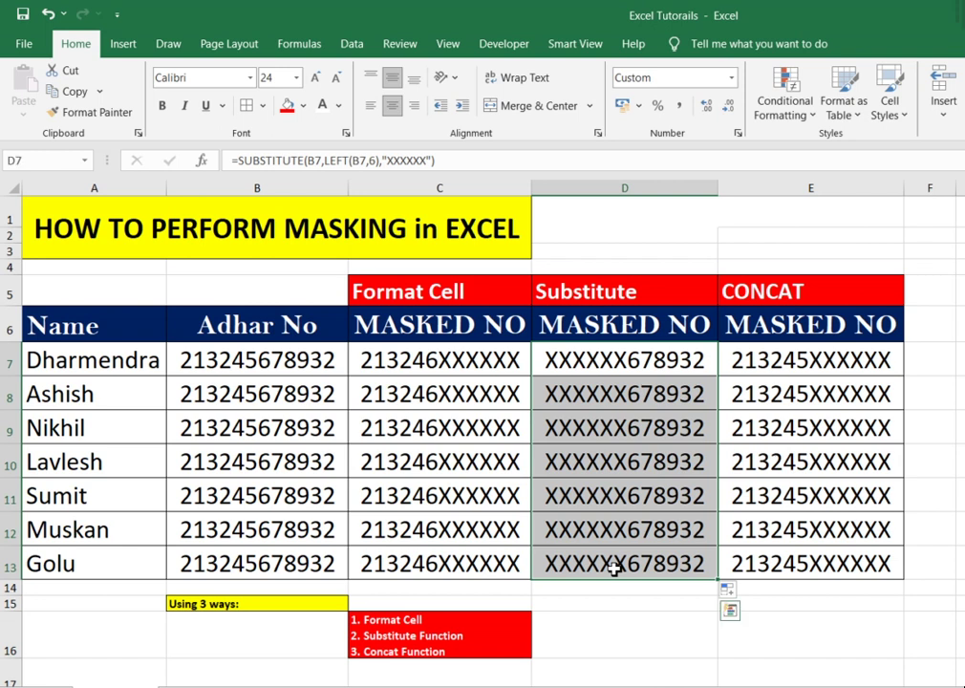
click(618, 359)
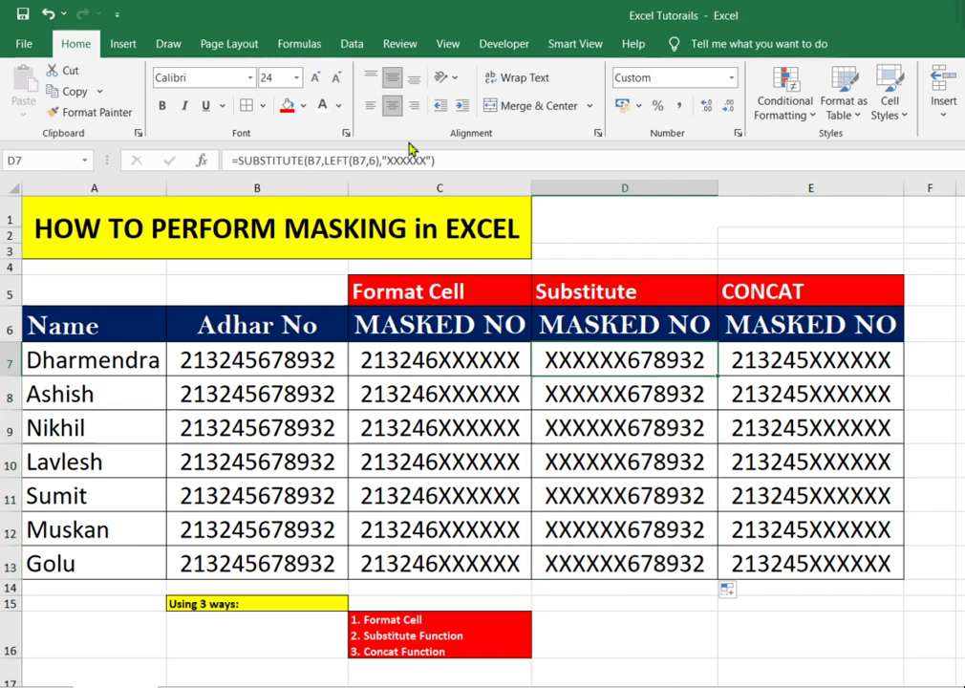
Step: Replace LEFT with RIGHT in D7's SUBSTITUTE formula
click(352, 161)
click(352, 160)
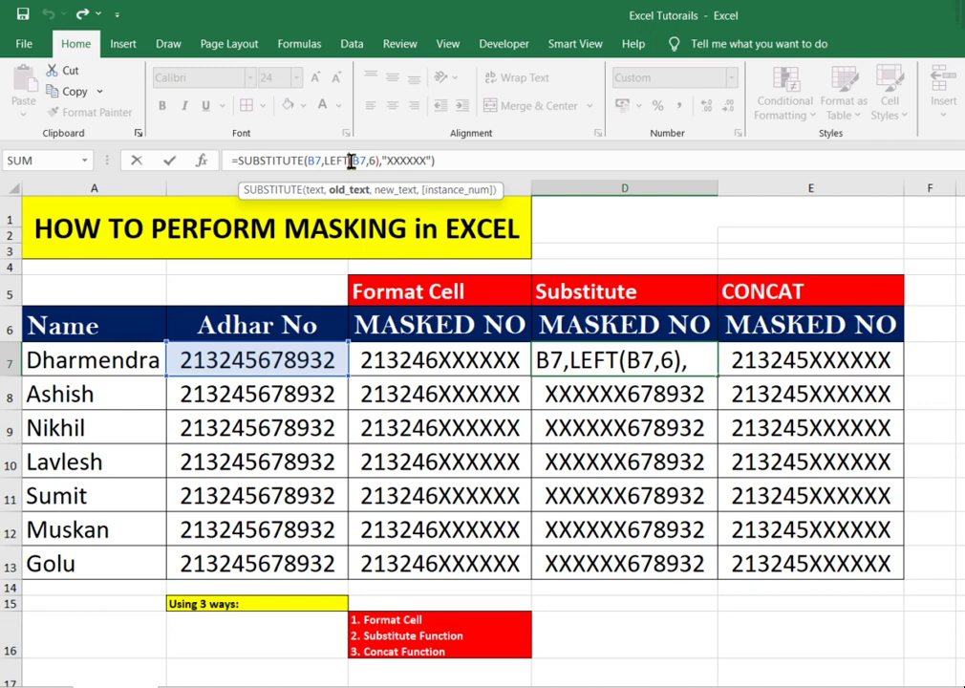
key(BackSpace)
key(BackSpace)
key(BackSpace)
key(BackSpace)
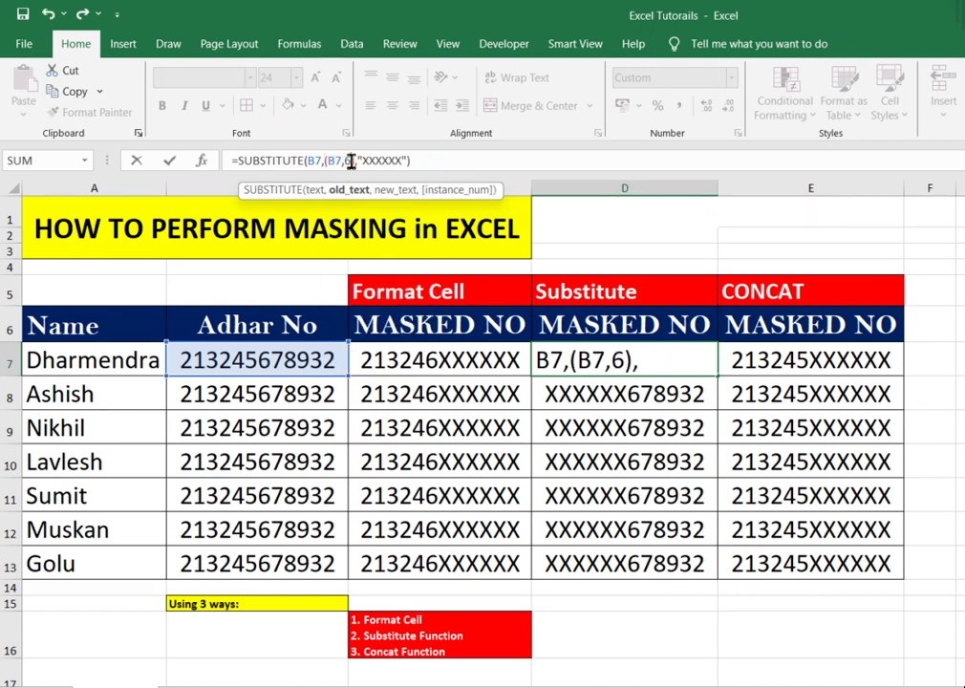
text(RIGHT)
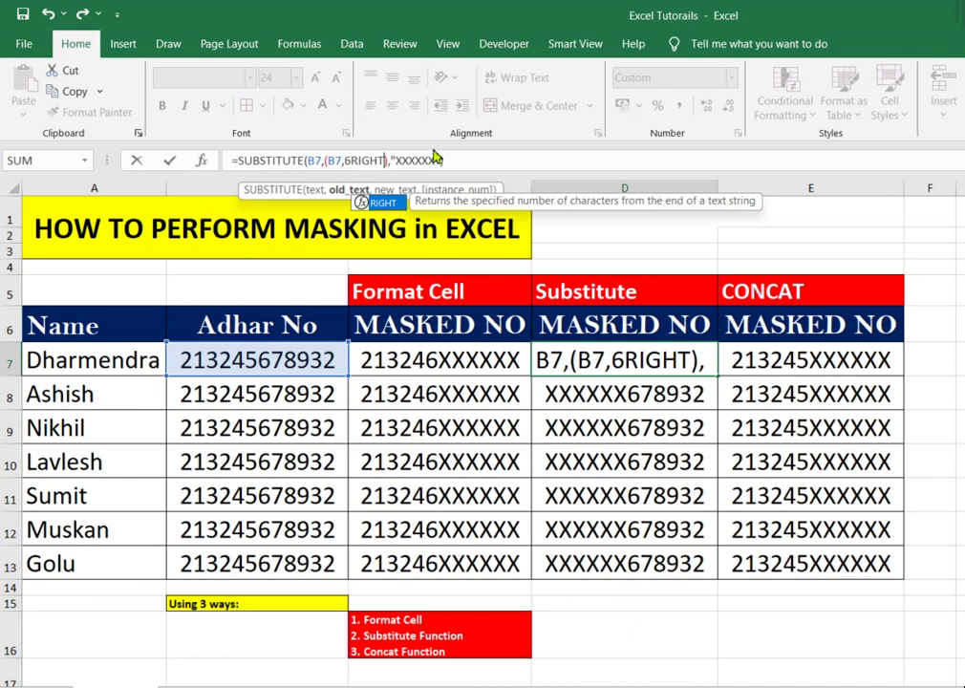
key(BackSpace)
key(BackSpace)
key(BackSpace)
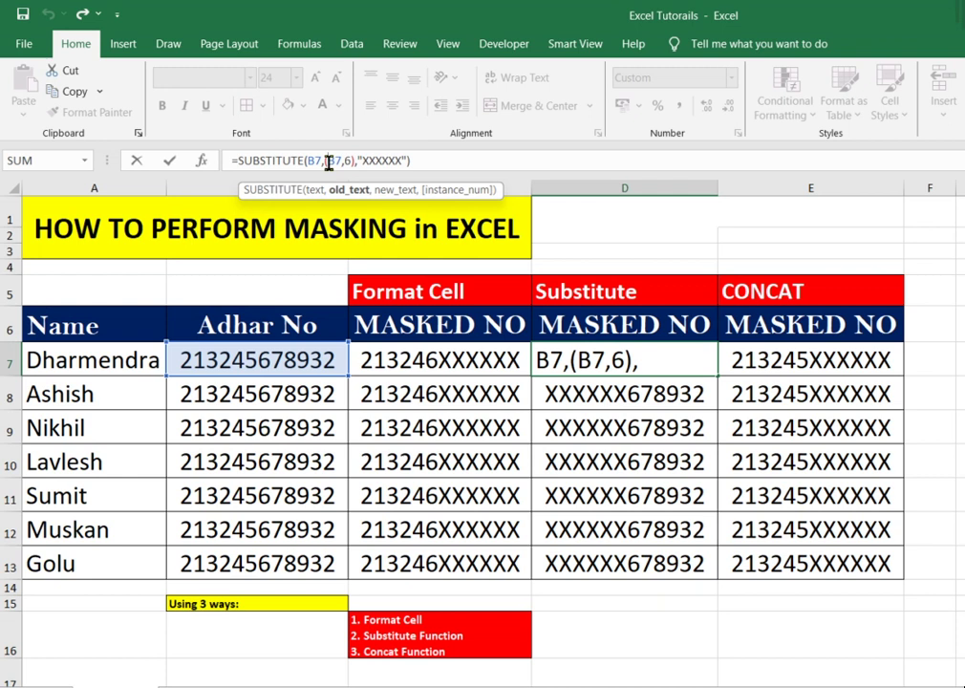
text(RIGHT)
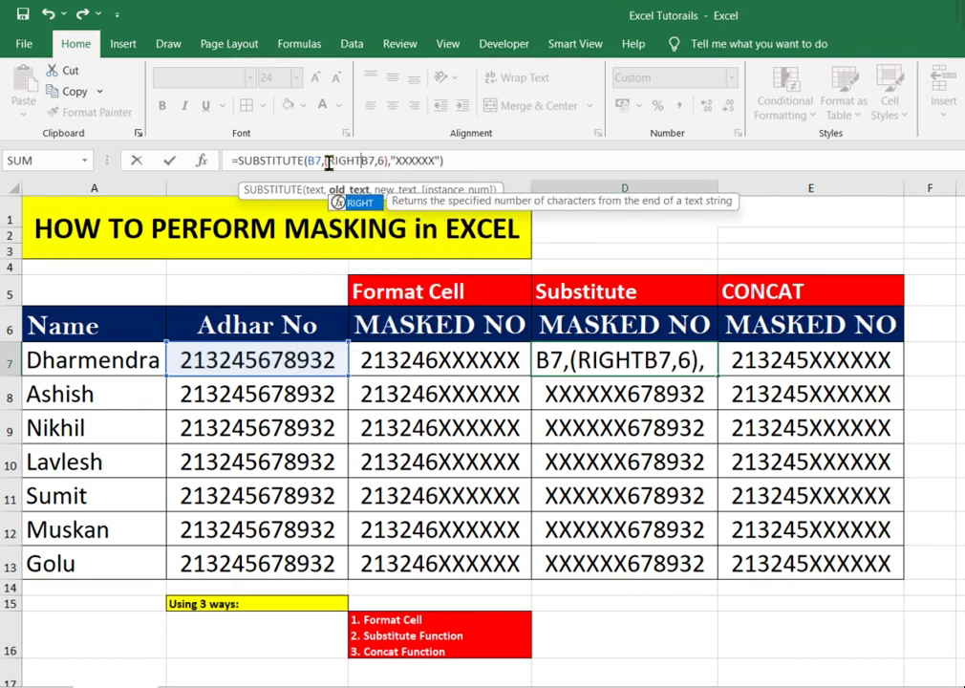
text(()
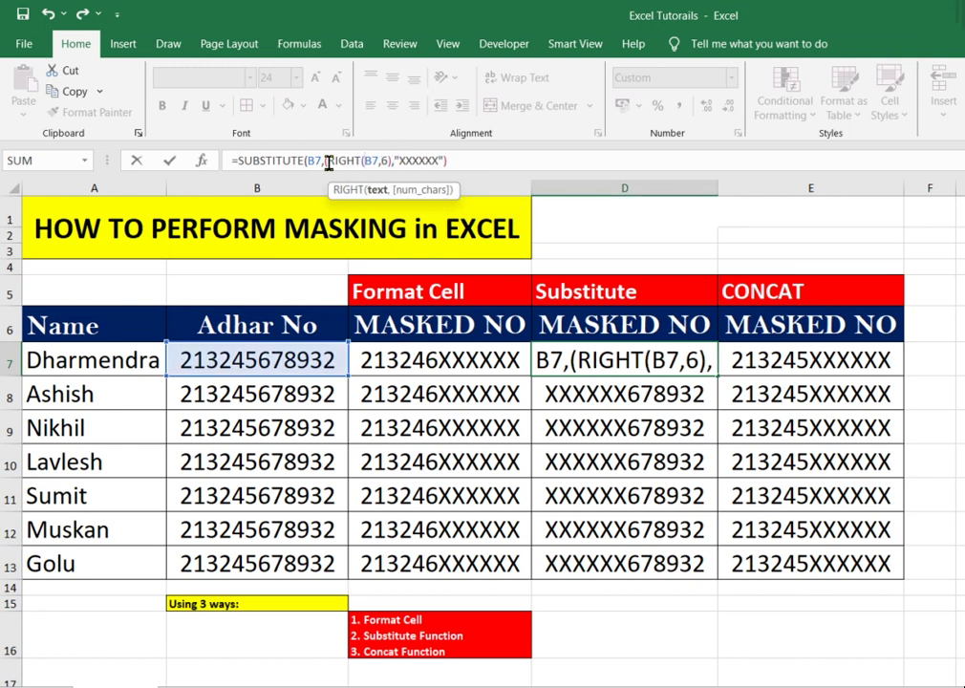
key(Return)
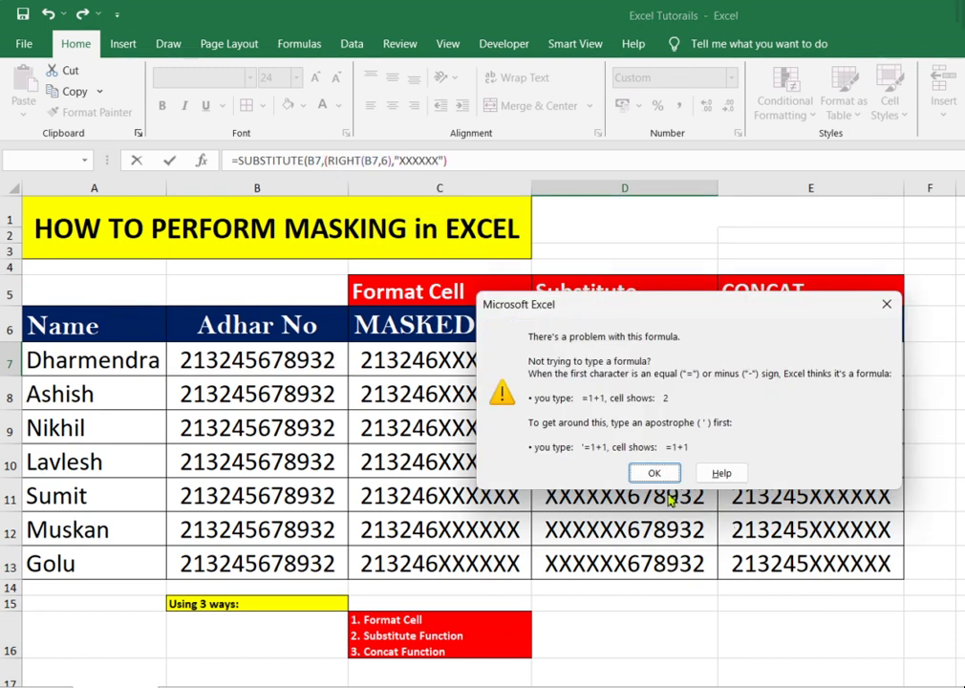
click(653, 473)
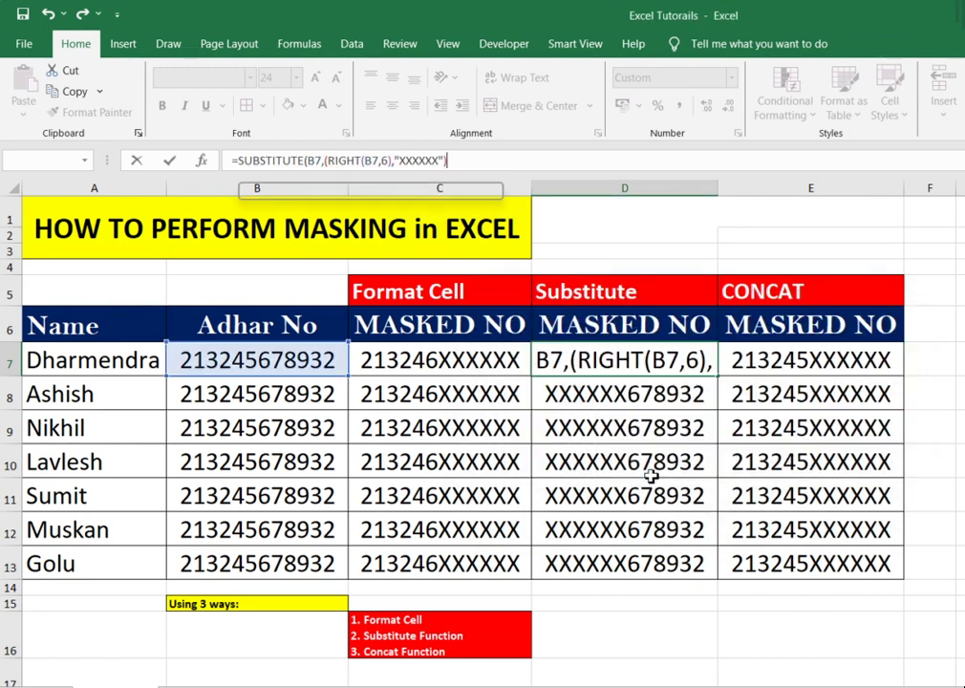
Step: Remove the stray bracket from D7's formula and fill it down to D13
click(331, 160)
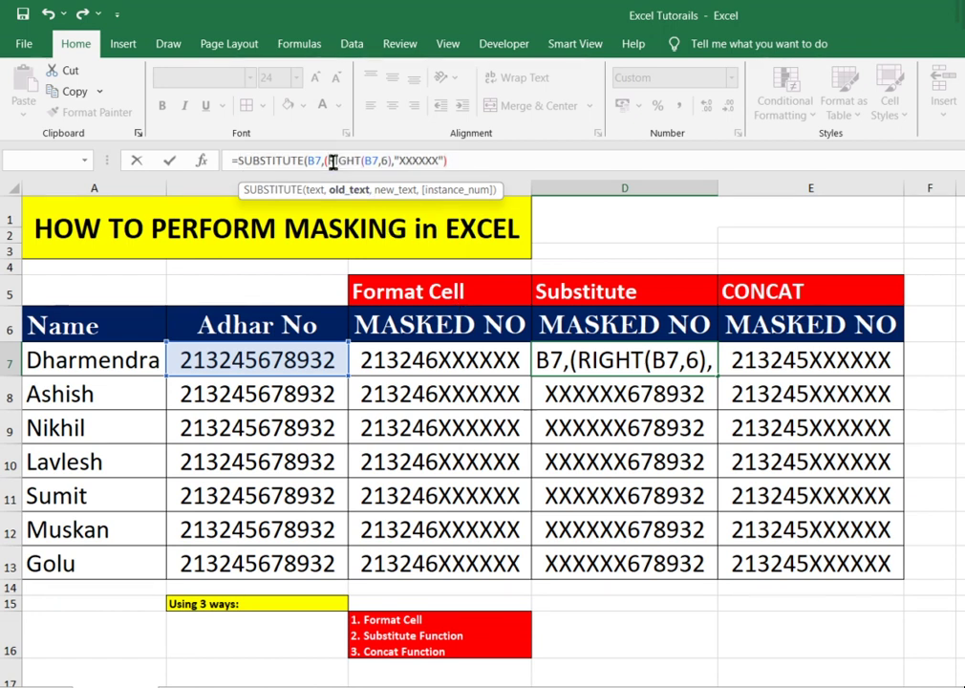
key(BackSpace)
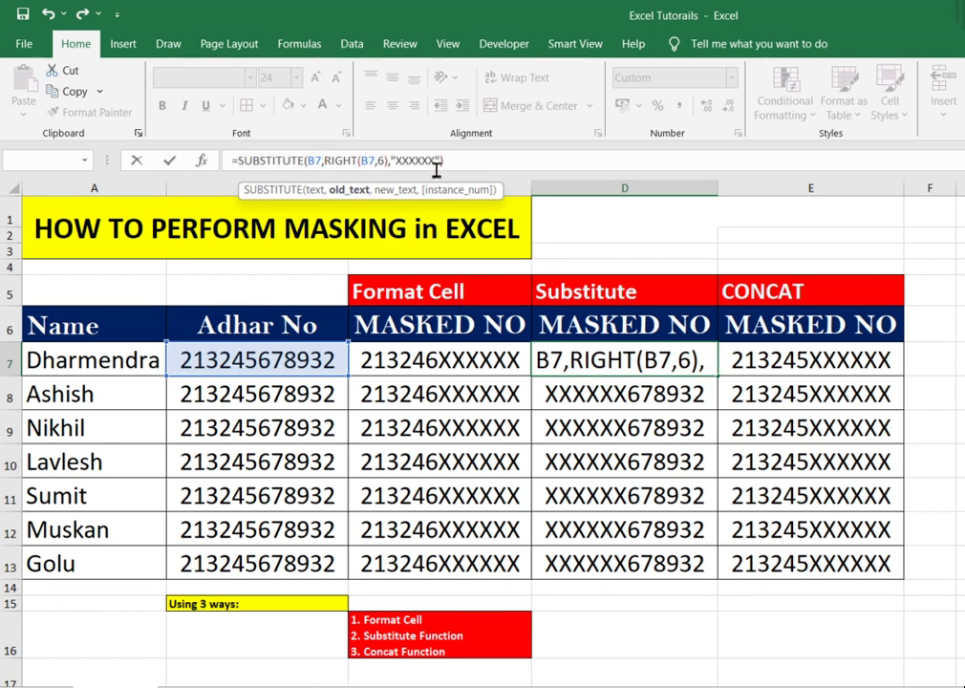
key(Return)
click(675, 360)
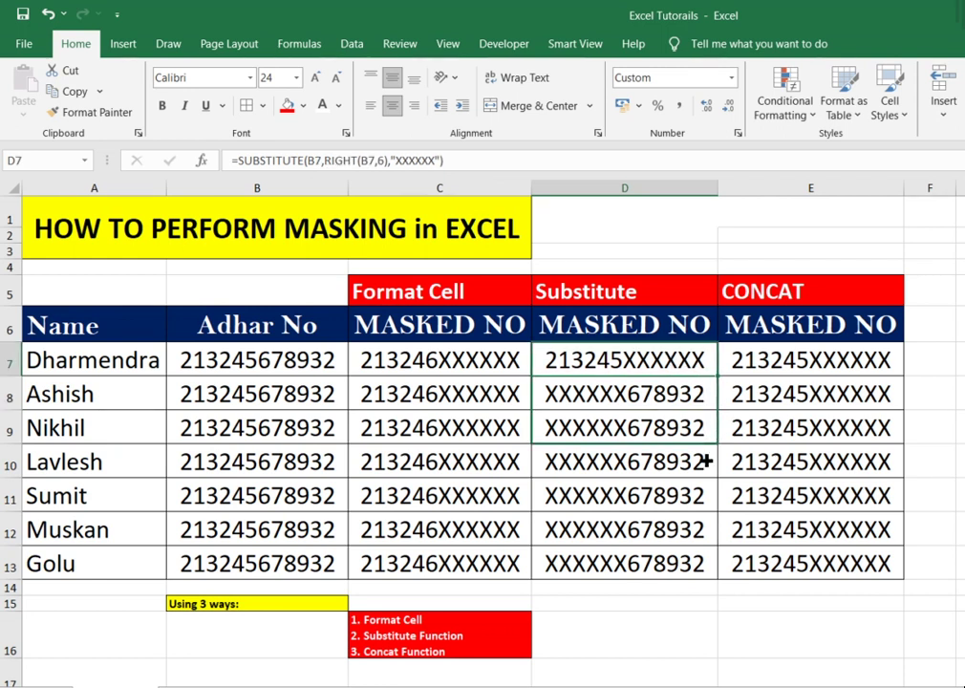
drag(719, 377, 710, 570)
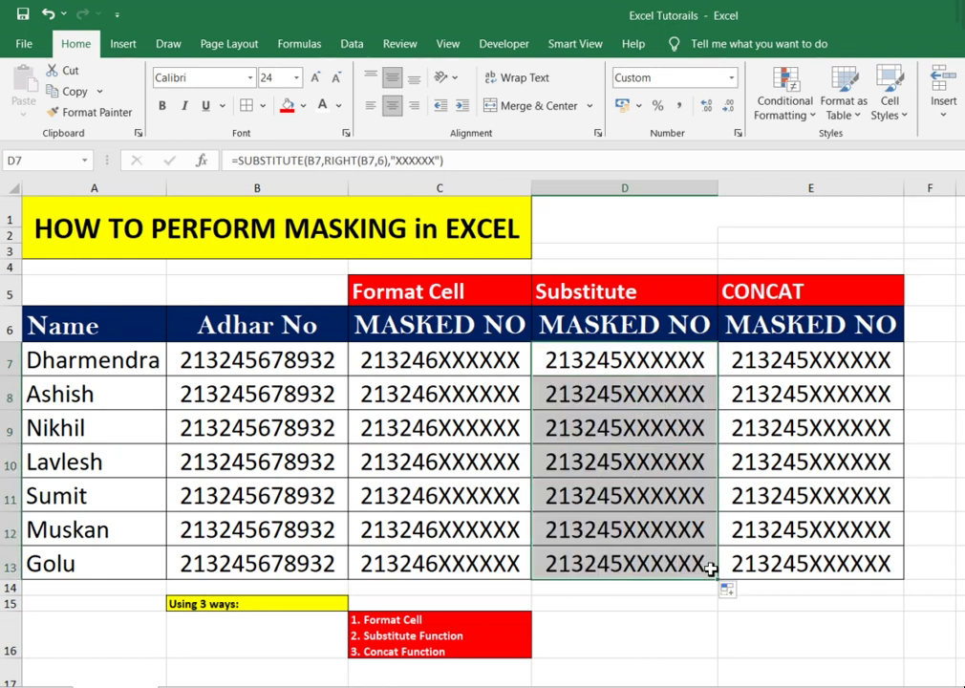
Step: Clear the existing CONCAT results from E7:E13
click(667, 361)
click(804, 294)
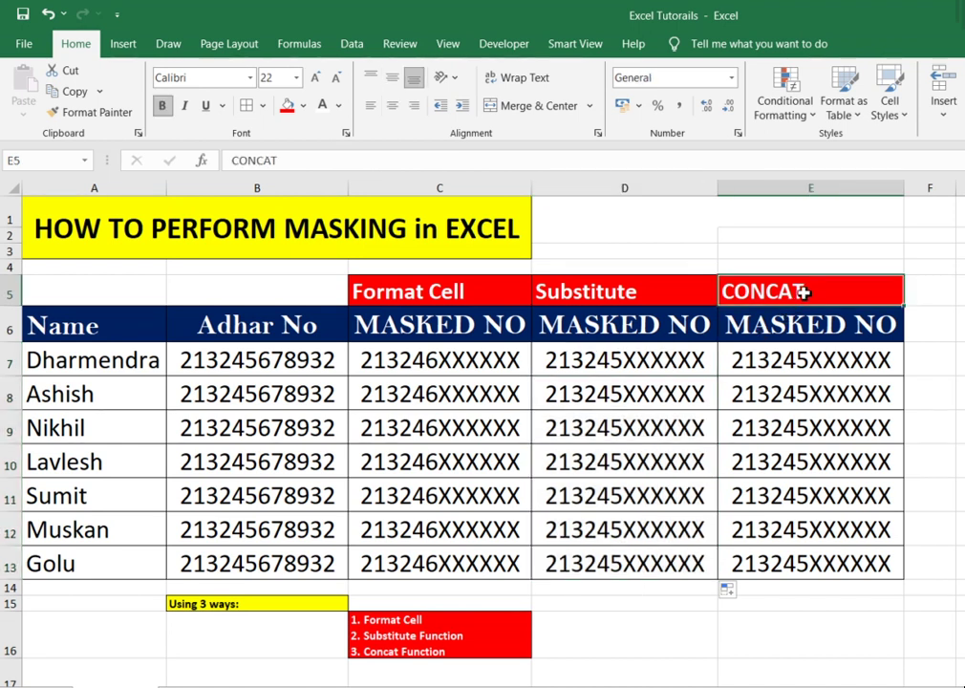
click(795, 367)
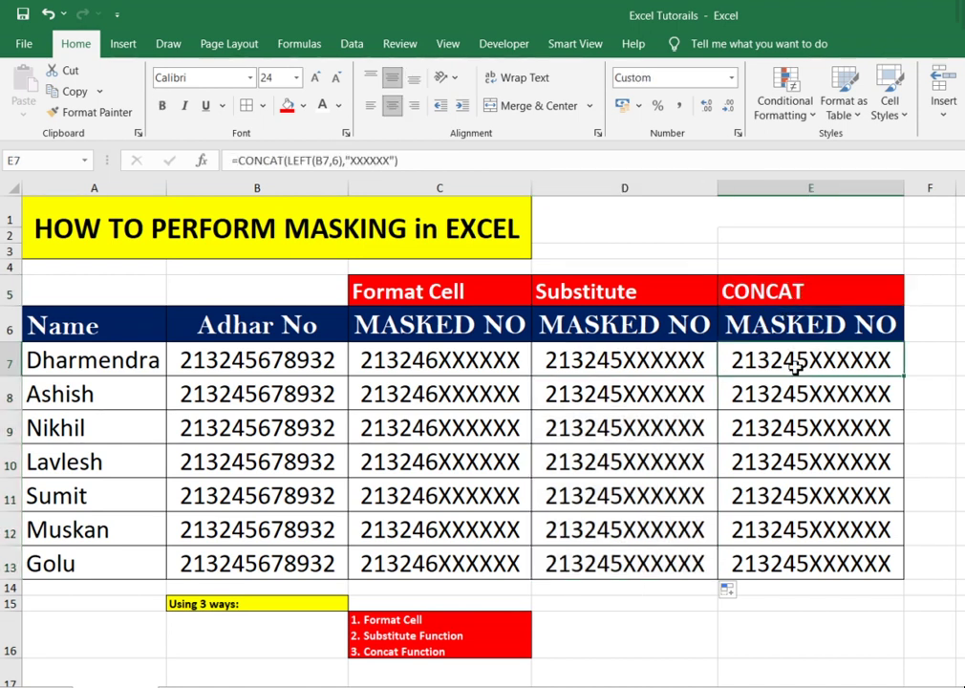
drag(795, 367, 801, 568)
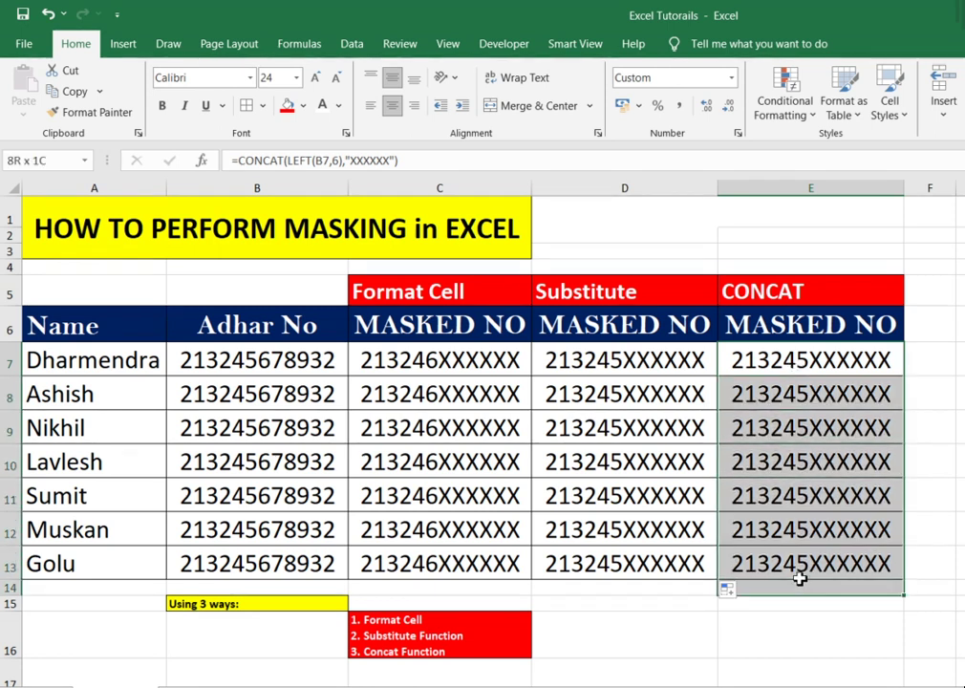
key(Delete)
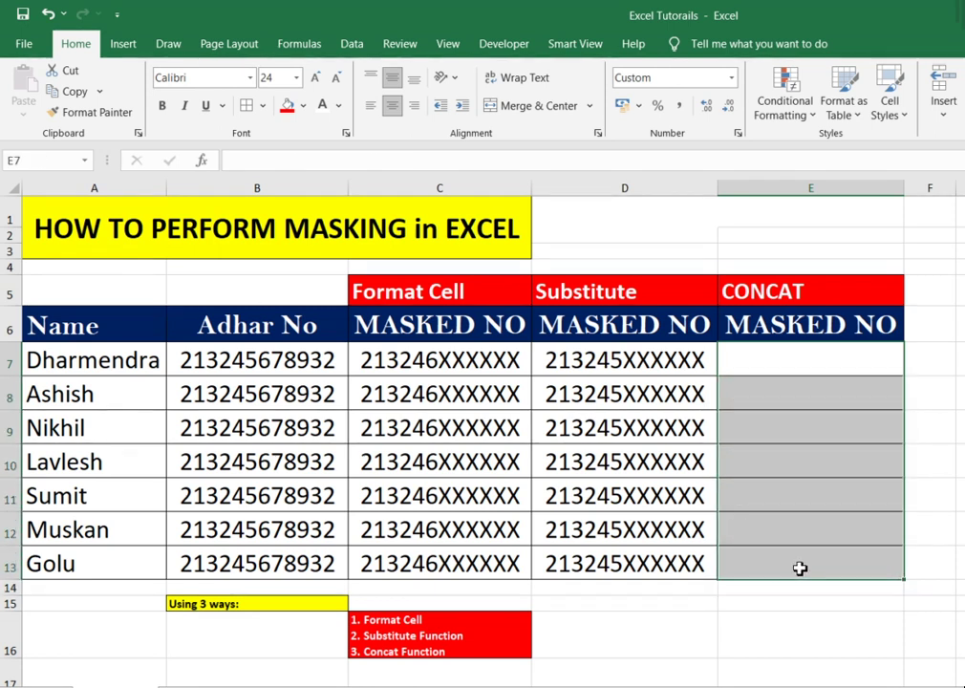
Step: Enter =CONCAT(LEFT(B7,6),"XXXXXX") in E7, showing 213245XXXXXX
text(=CON)
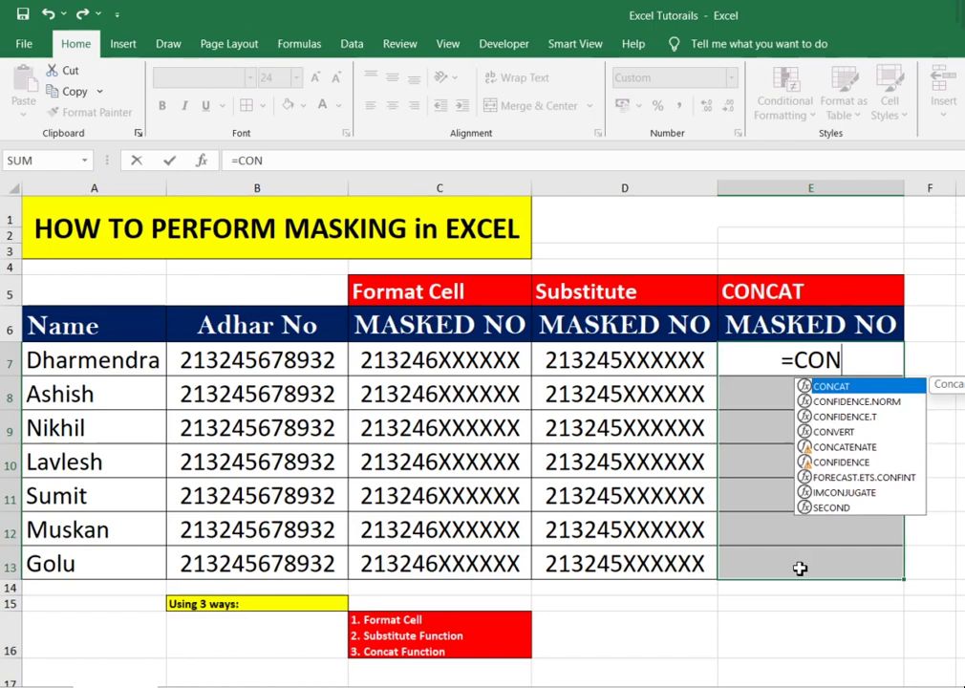
text(CAT)
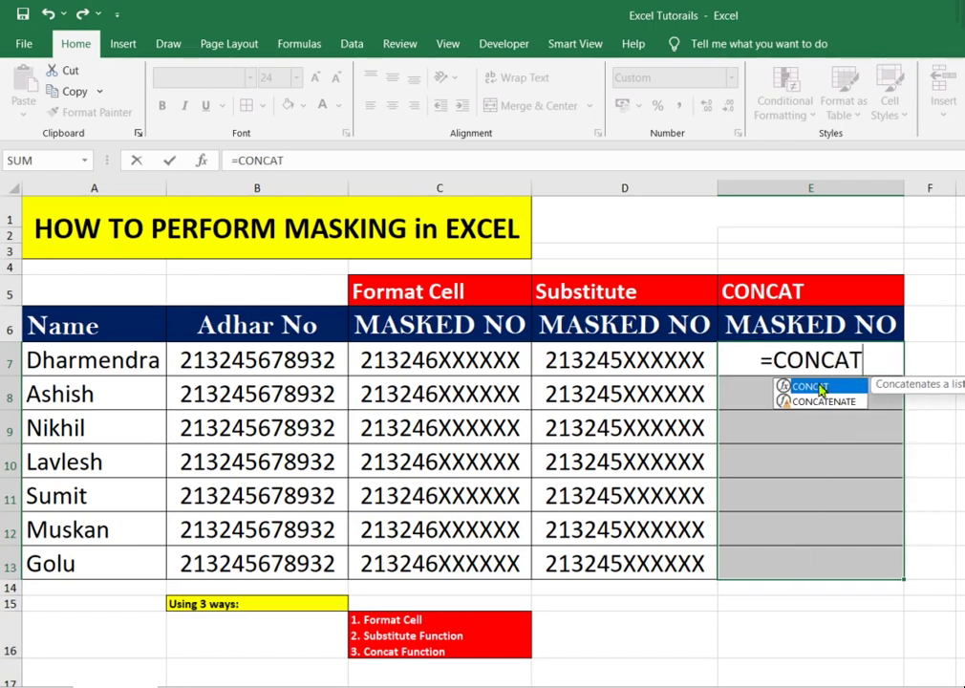
double_click(820, 387)
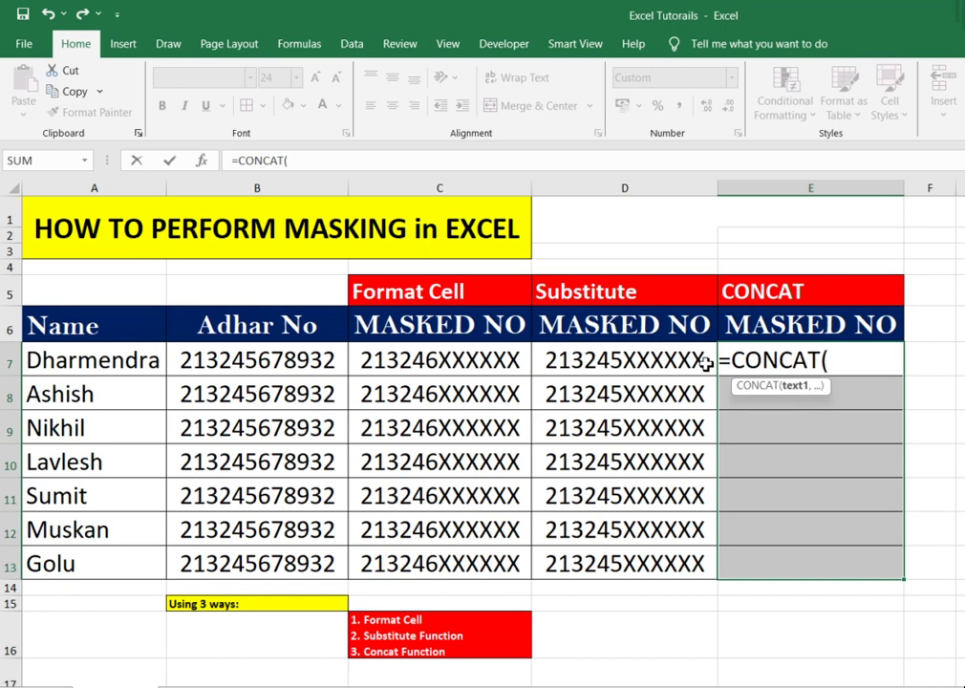
text(left)
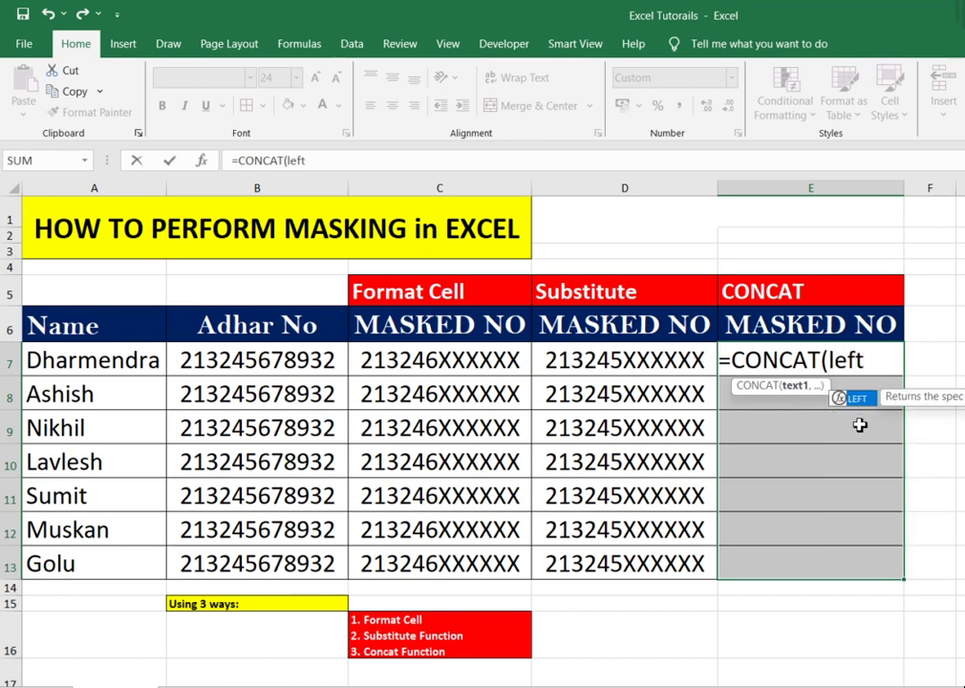
double_click(859, 398)
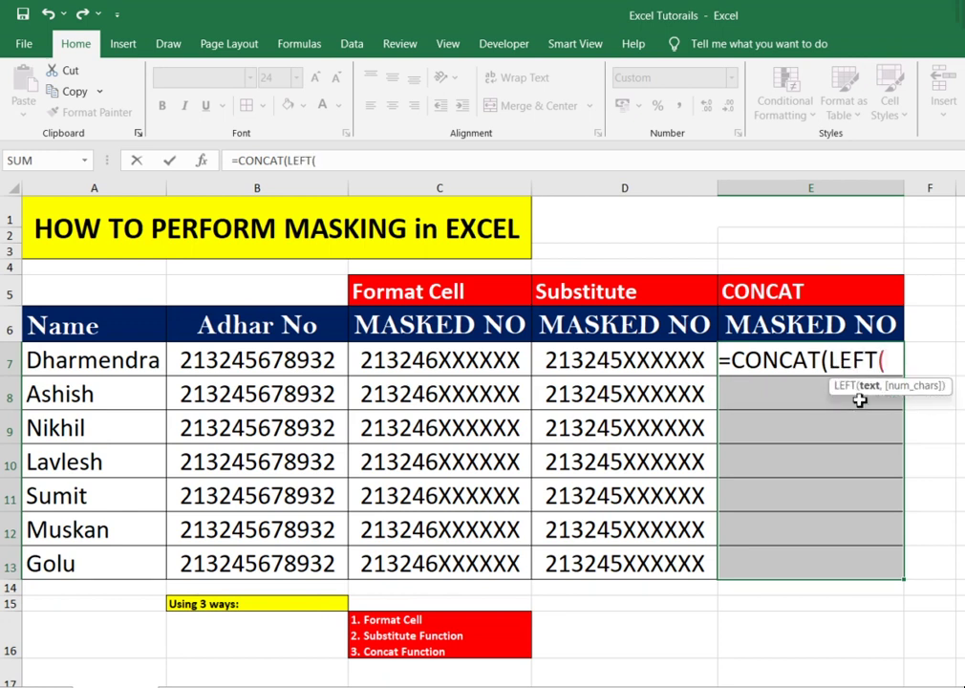
click(268, 361)
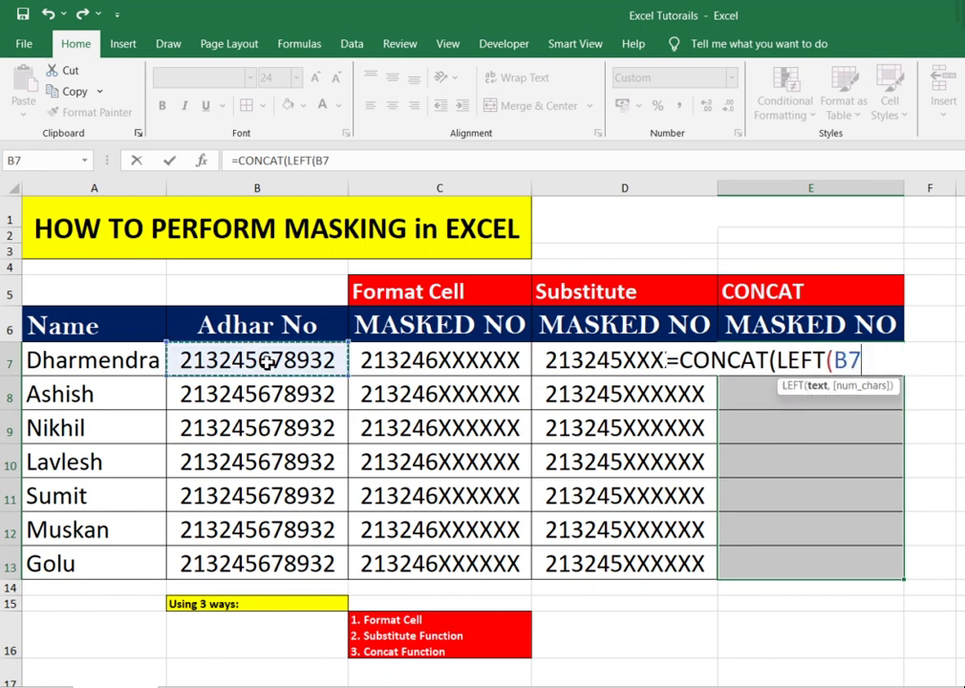
text(,6)
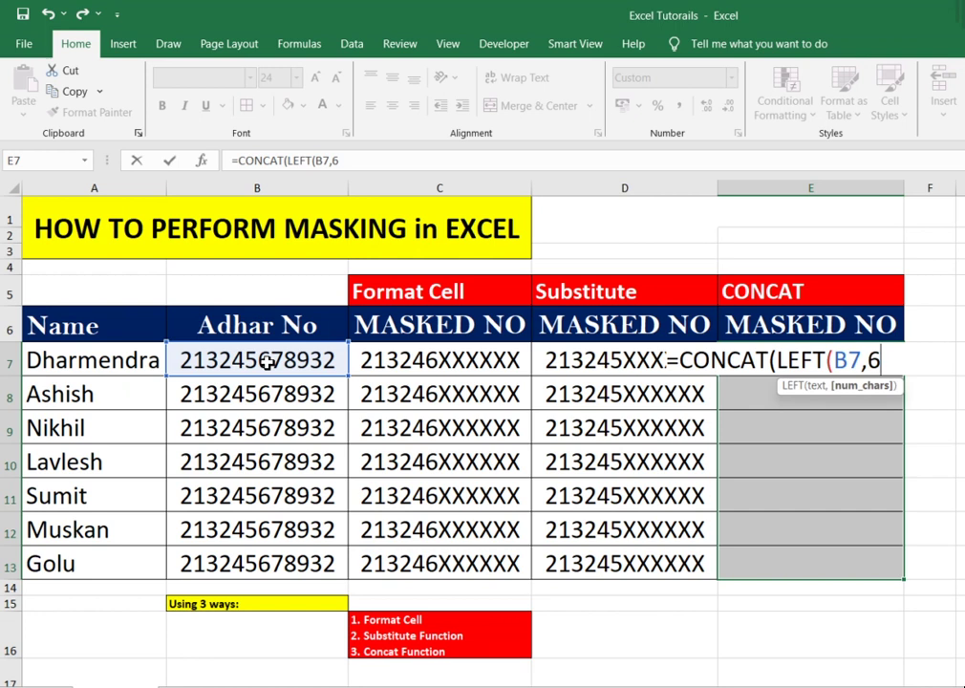
text())
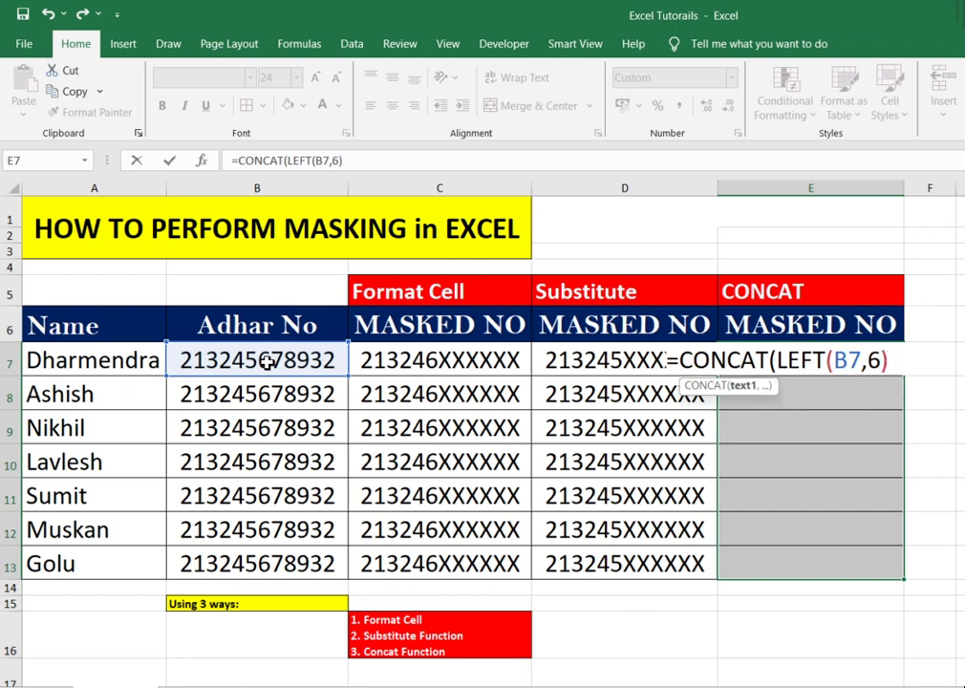
text(,)
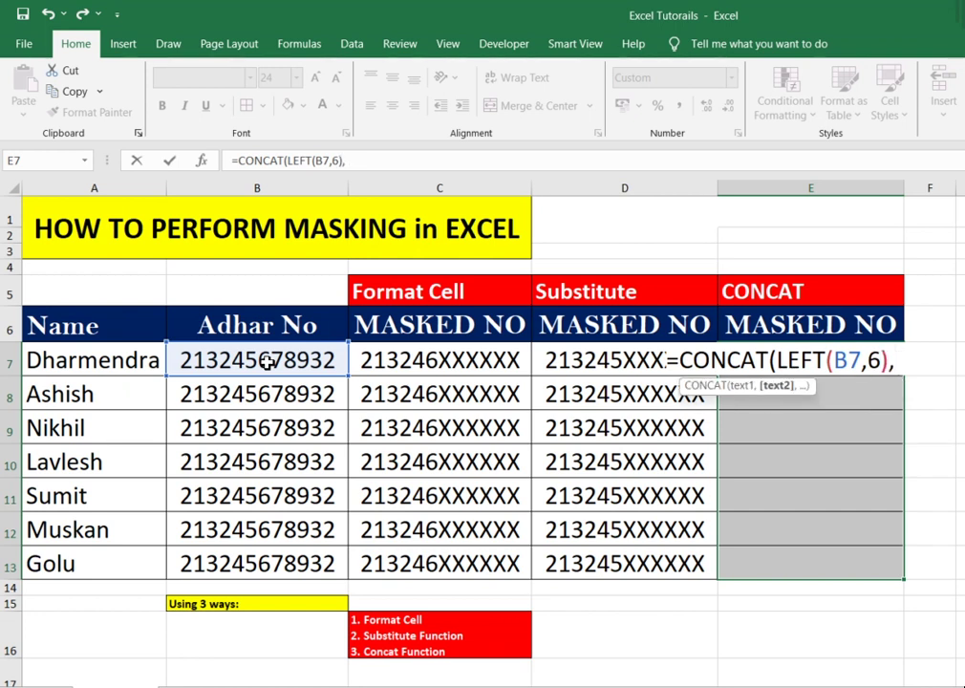
text("XXXXXX)
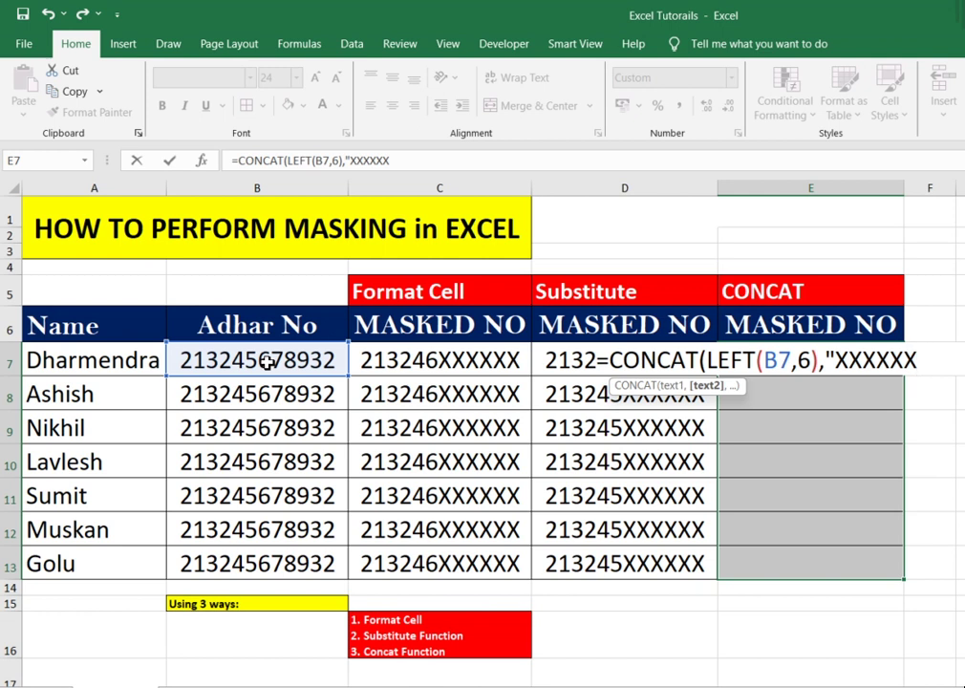
text("))
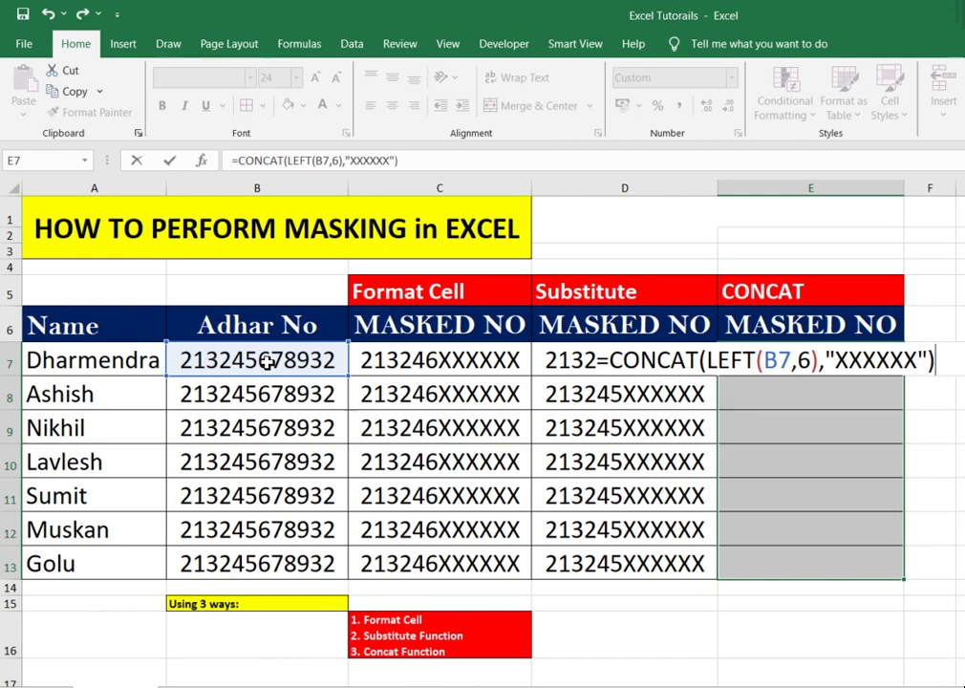
key(Return)
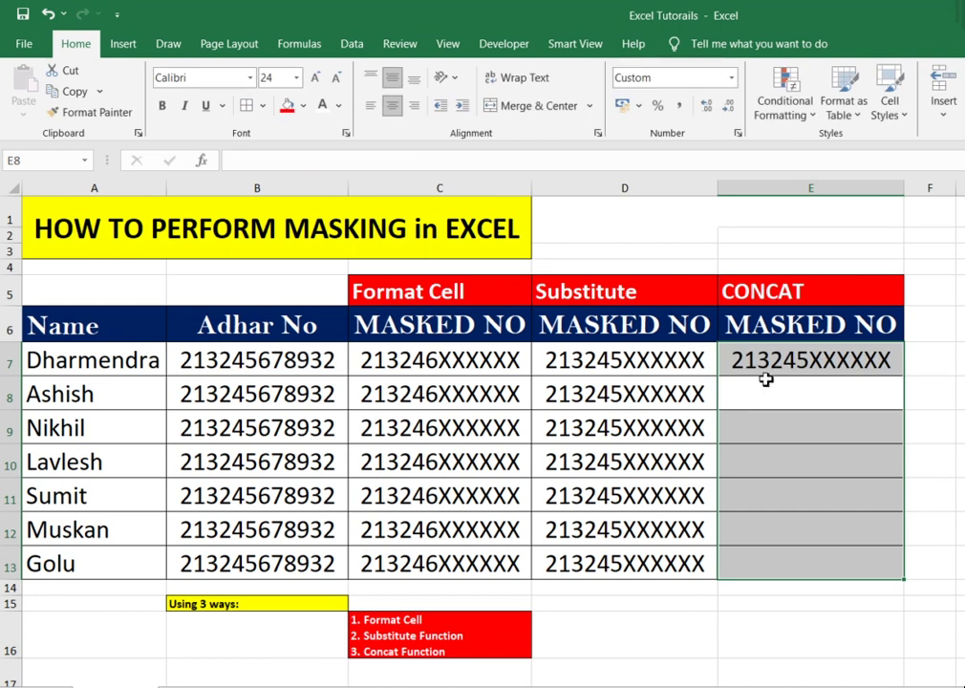
Step: Fill the E7 CONCAT formula down to E13, then select C7:E13
click(790, 360)
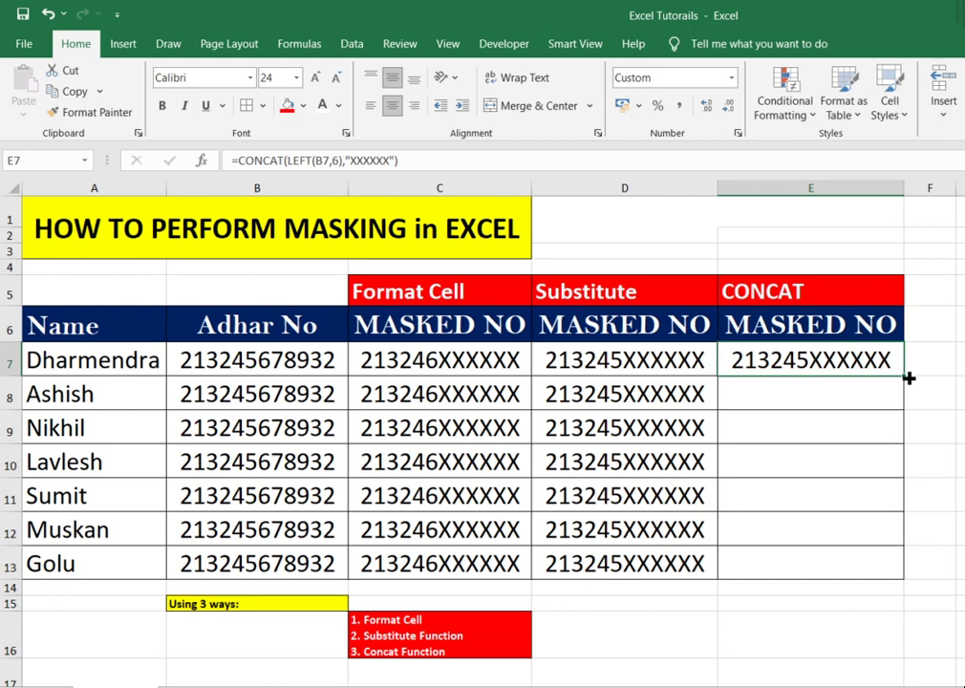
drag(904, 378, 892, 570)
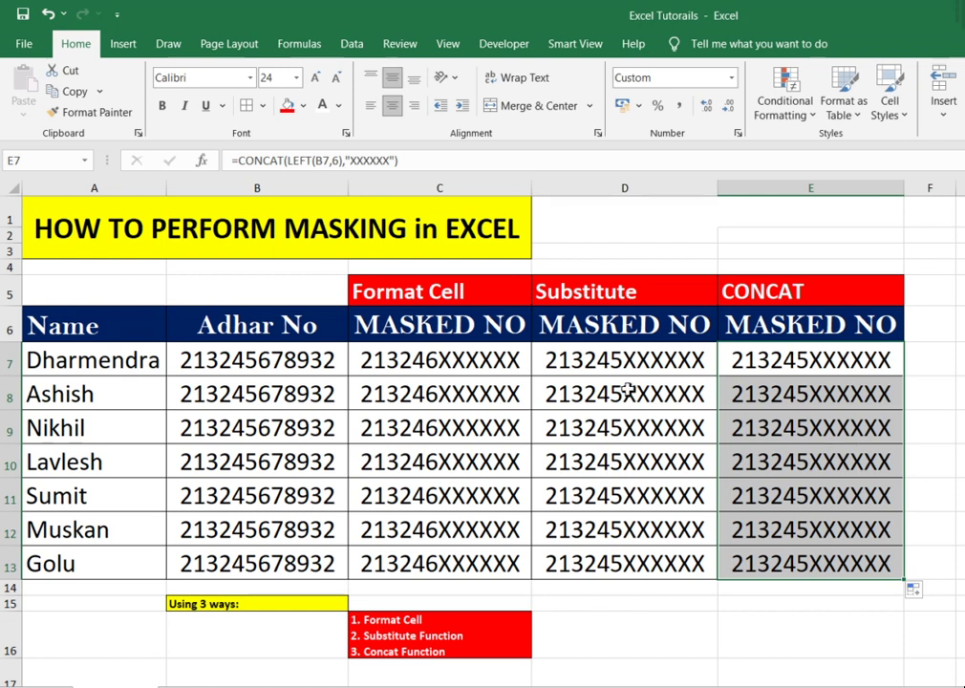
mouse_move(454, 361)
mouse_down()
mouse_move(612, 496)
mouse_move(822, 563)
mouse_up()
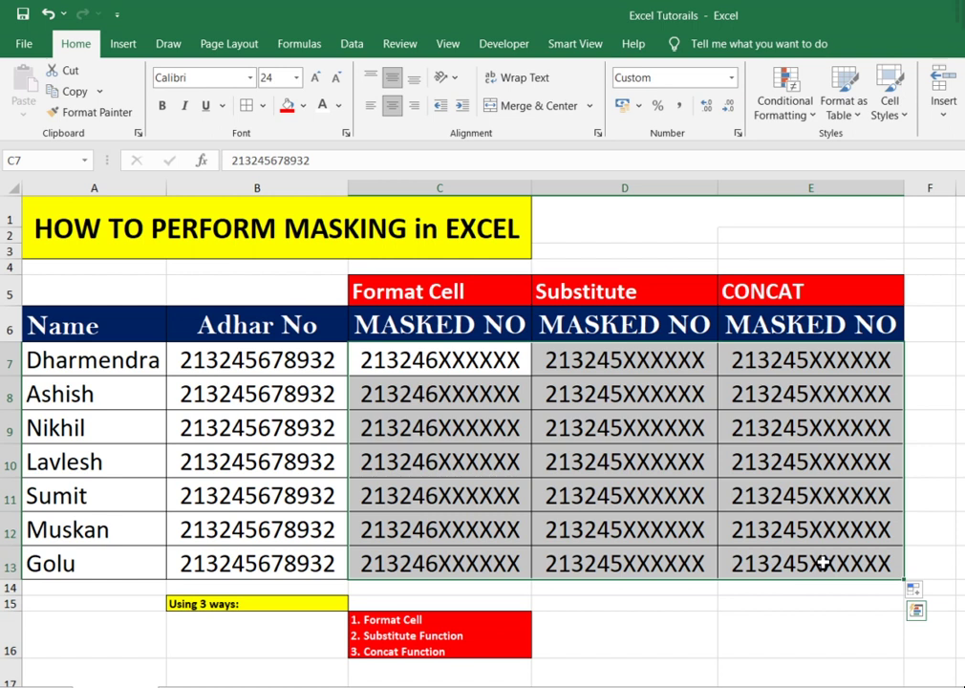